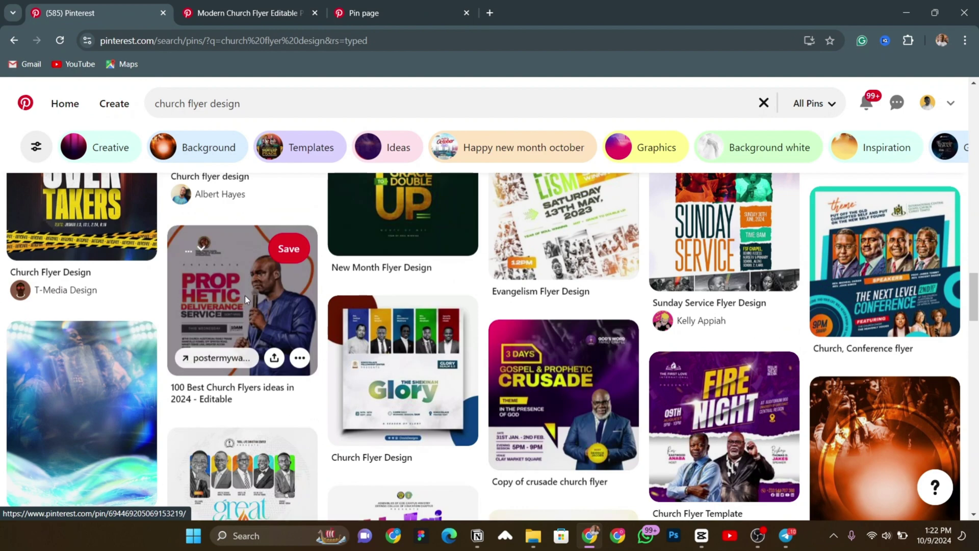
Step: Open the Prophetic Deliverance Service flyer pin in a new tab and switch to the Modern Church Flyer Editable PSD pin
{"action": "right_click", "coordinate": [245, 295]}
{"action": "left_click", "coordinate": [325, 24]}
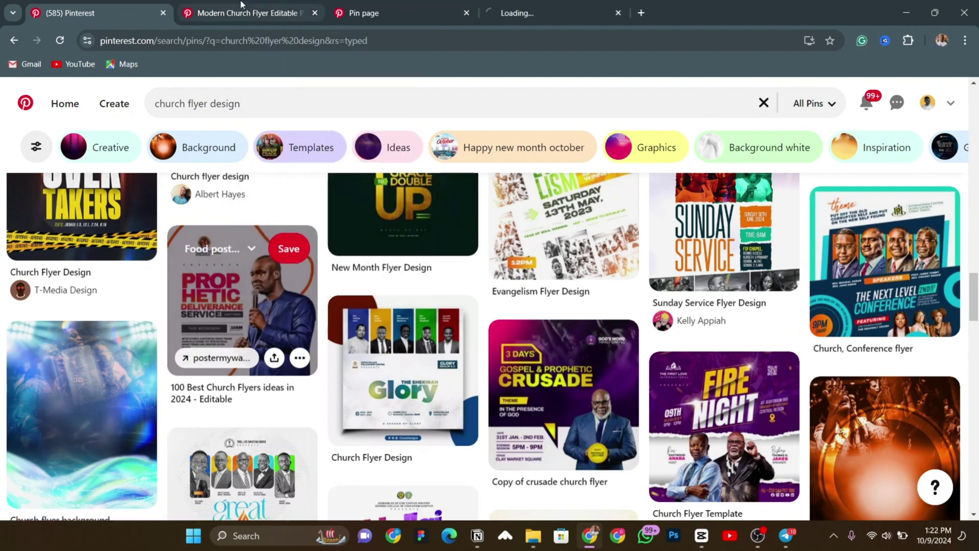
{"action": "left_click", "coordinate": [288, 14]}
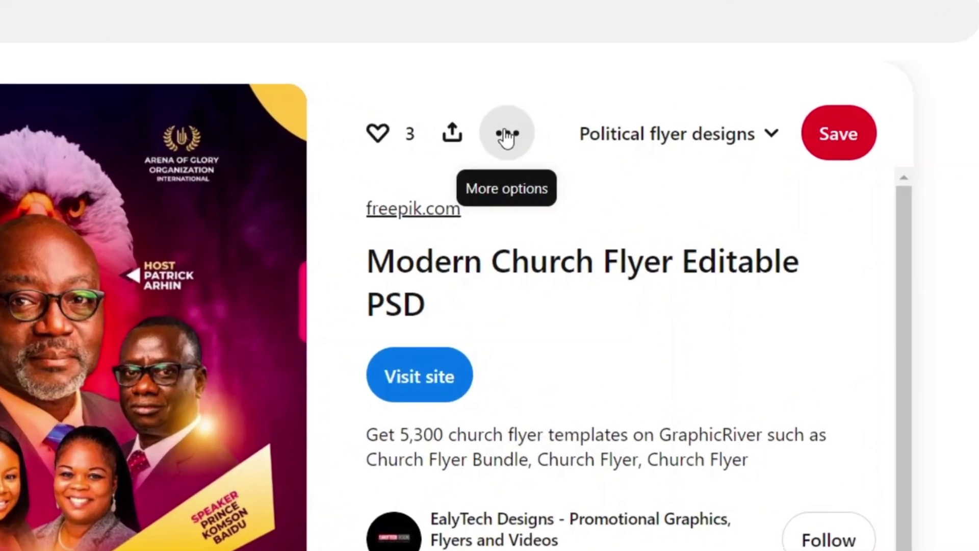
Step: Download the pin's image to the Downloads folder as the JPEG "Modern Church Flyer Editable PSD" and return to the search results
{"action": "left_click", "coordinate": [581, 168]}
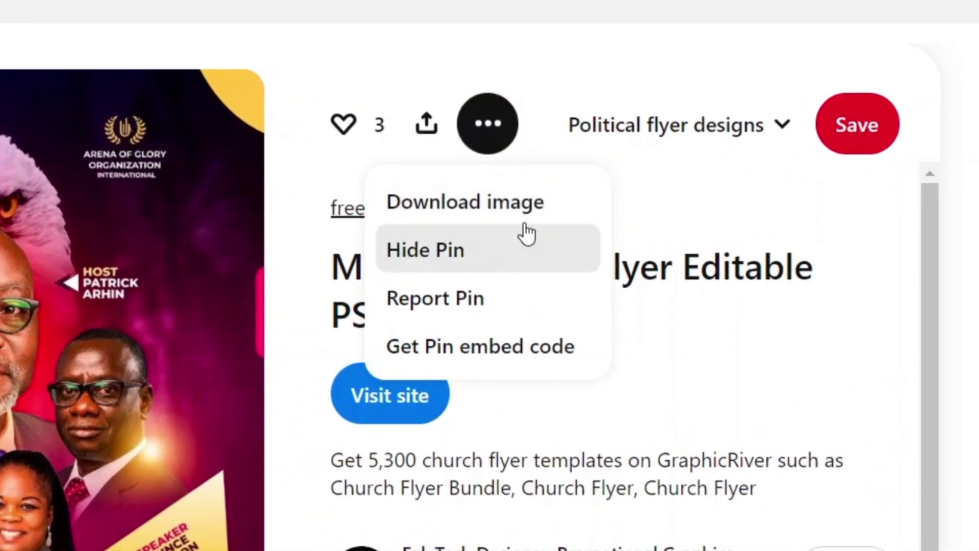
{"action": "left_click", "coordinate": [468, 218]}
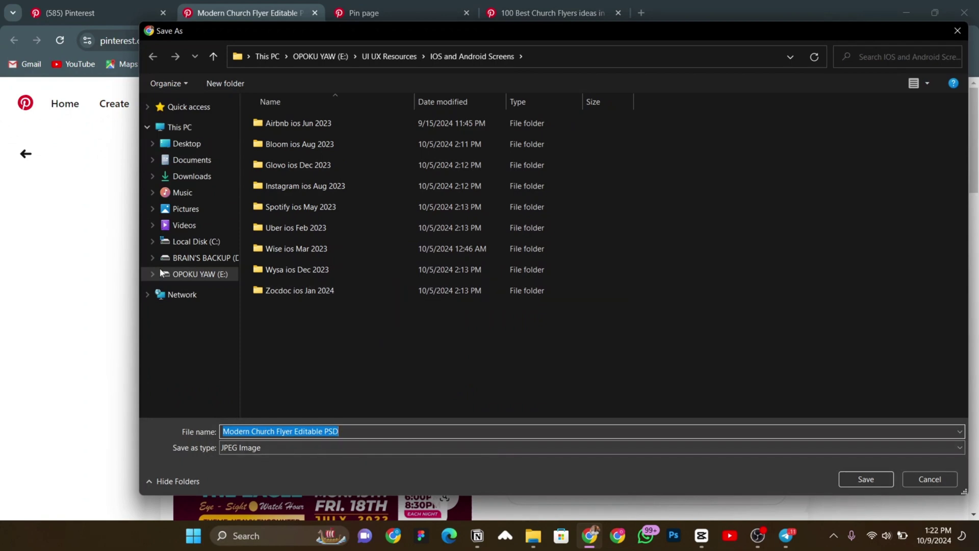
{"action": "left_click", "coordinate": [204, 175]}
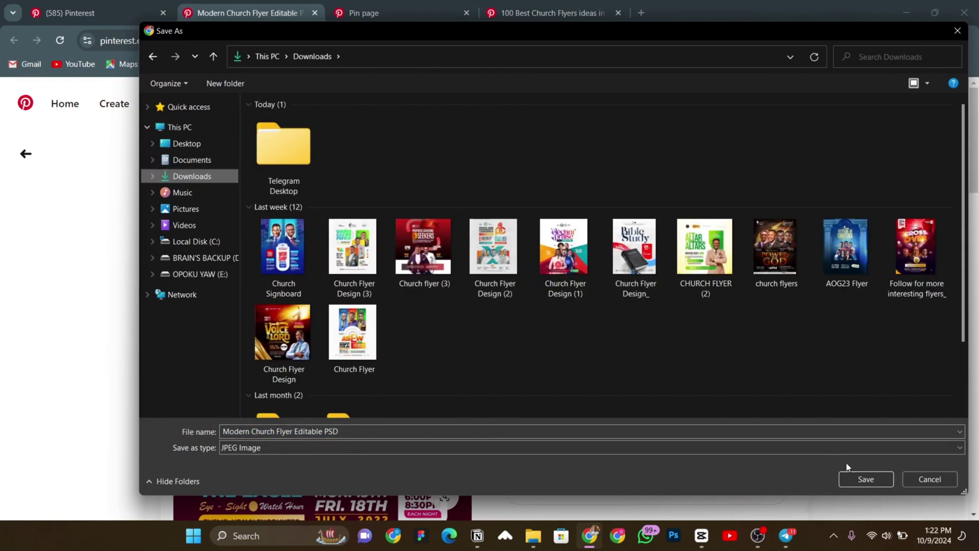
{"action": "left_click", "coordinate": [866, 479]}
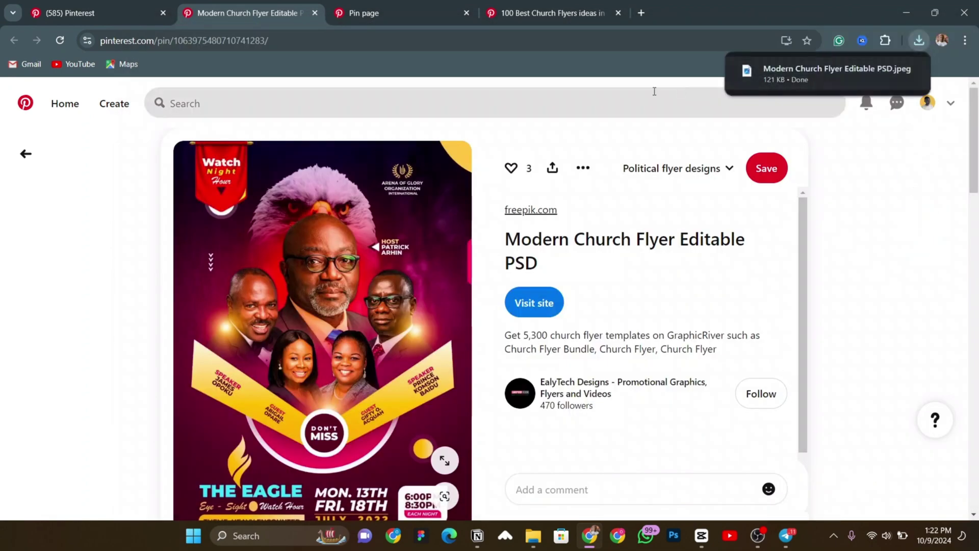
{"action": "left_click", "coordinate": [76, 11]}
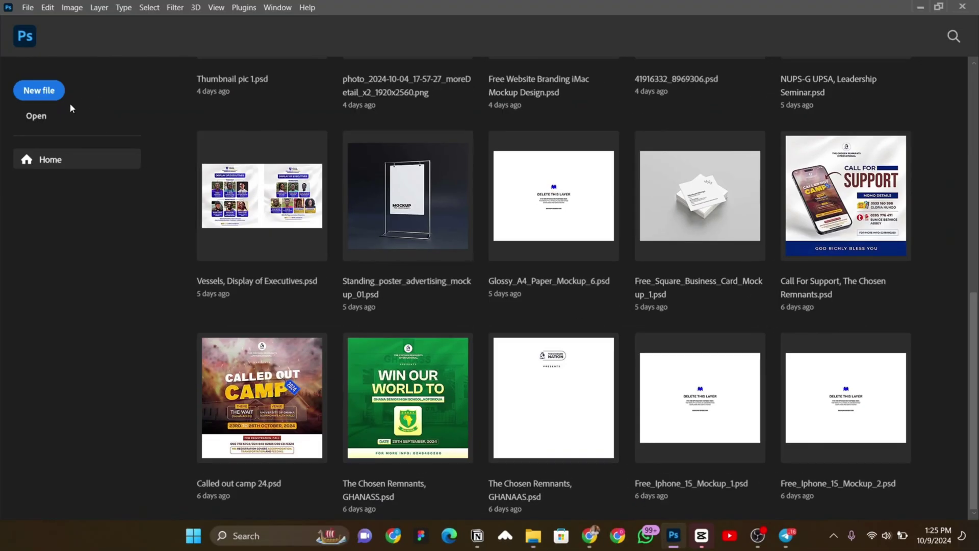
Step: In Photoshop, create a new 10 x 10 inch RGB document with an artboard at 300 pixels/inch and a white background
{"action": "left_click", "coordinate": [37, 90]}
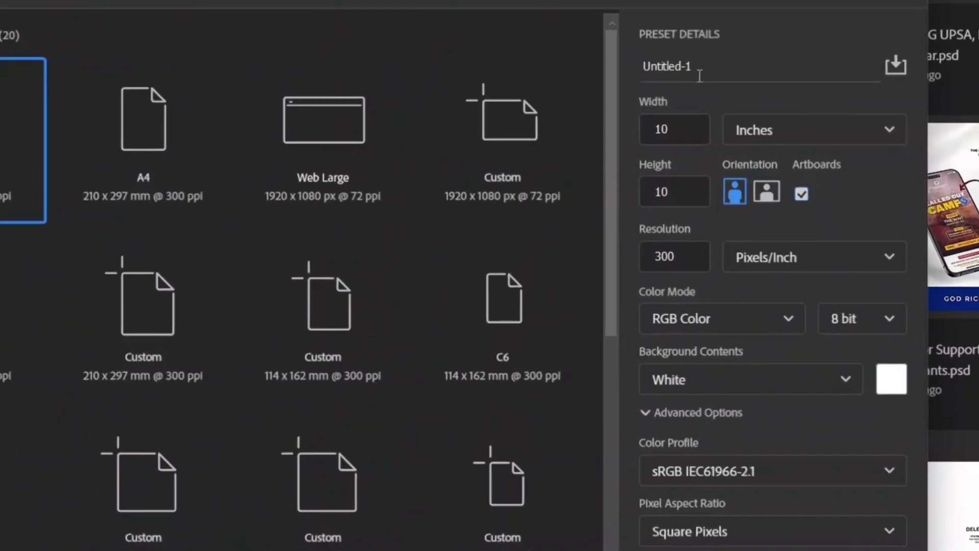
{"action": "left_click", "coordinate": [658, 94]}
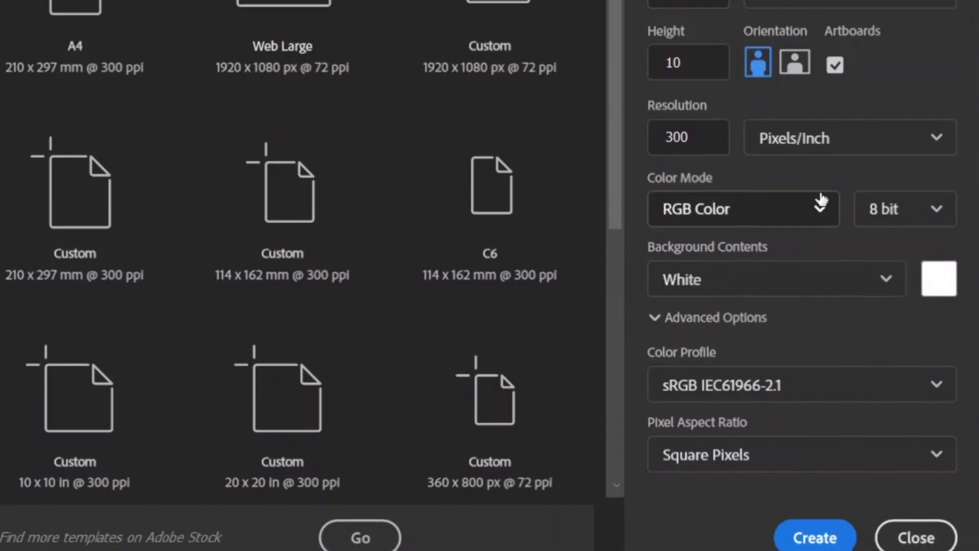
{"action": "left_click", "coordinate": [829, 512]}
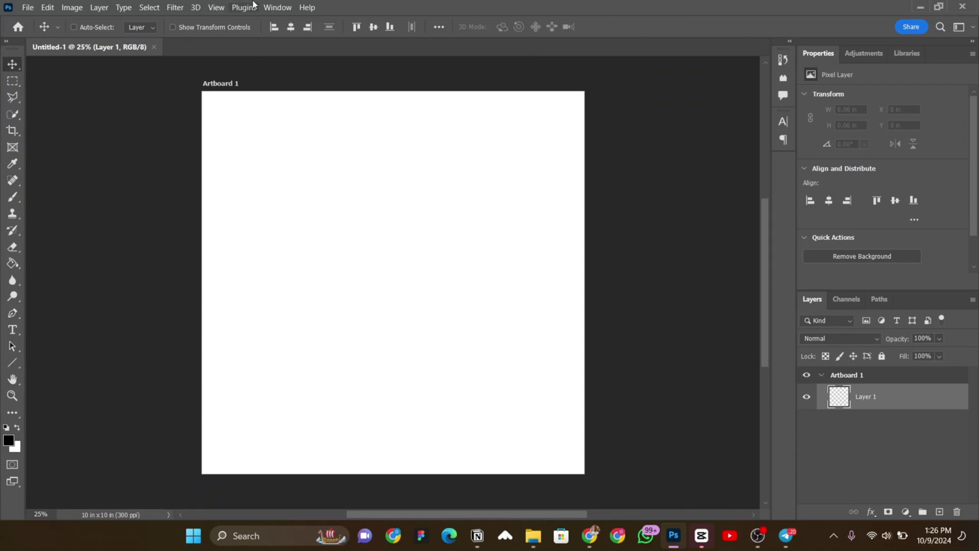
Step: Place "Church Flyer Design (3)" from Downloads as an embedded image and position it outside the artboard, on its left
{"action": "left_click", "coordinate": [27, 7]}
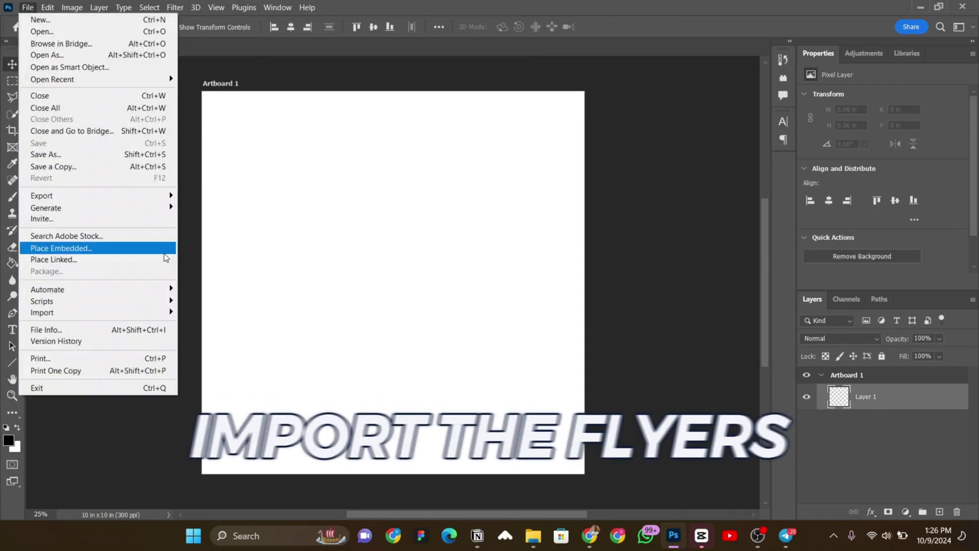
{"action": "left_click", "coordinate": [66, 248]}
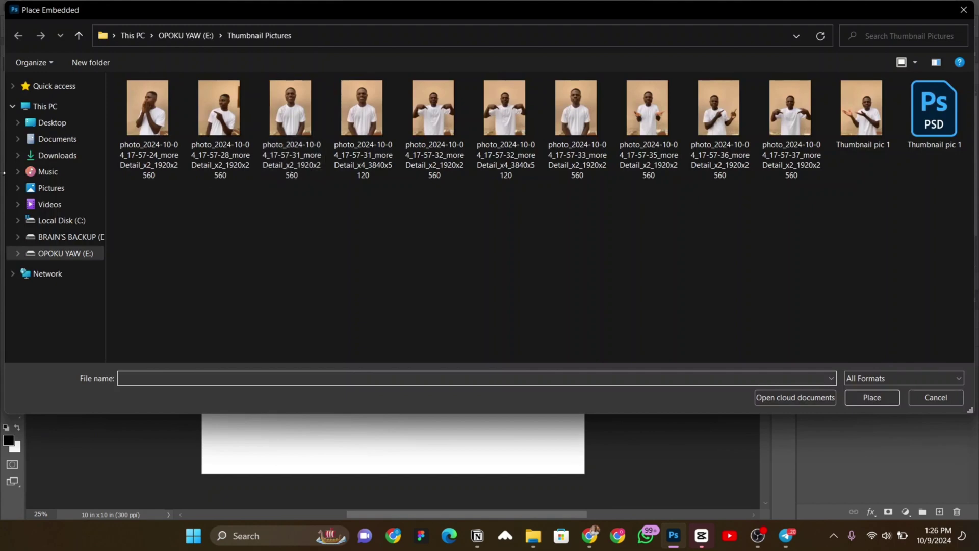
{"action": "left_click", "coordinate": [56, 155]}
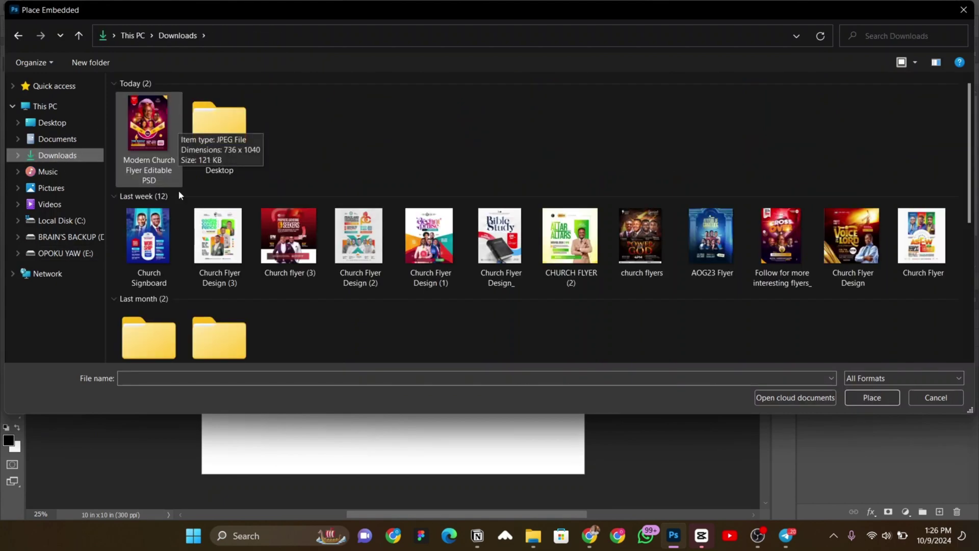
{"action": "double_click", "coordinate": [230, 239]}
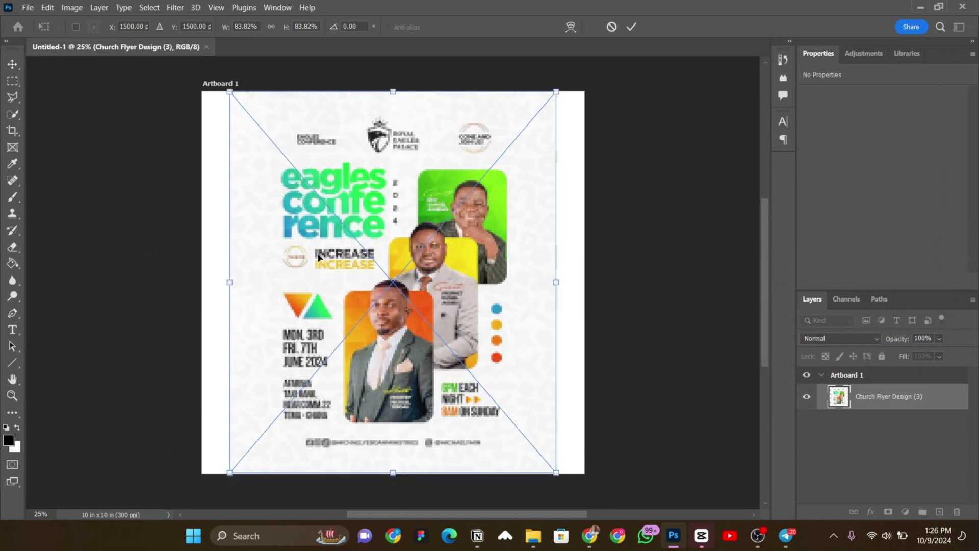
{"action": "left_click_drag", "start_coordinate": [296, 252], "coordinate": [174, 291]}
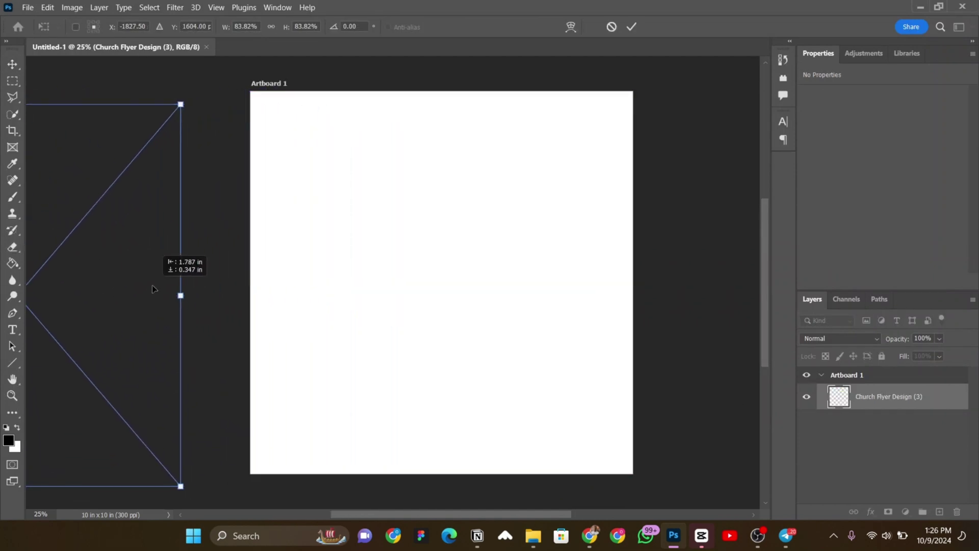
{"action": "key", "text": "ctrl+minus"}
{"action": "key", "text": "Return"}
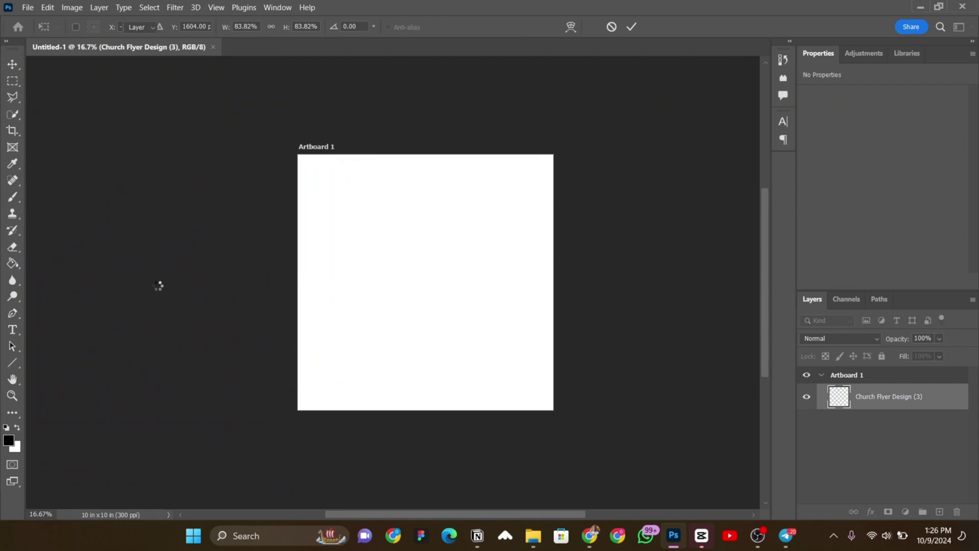
{"action": "left_click_drag", "start_coordinate": [206, 274], "coordinate": [212, 260]}
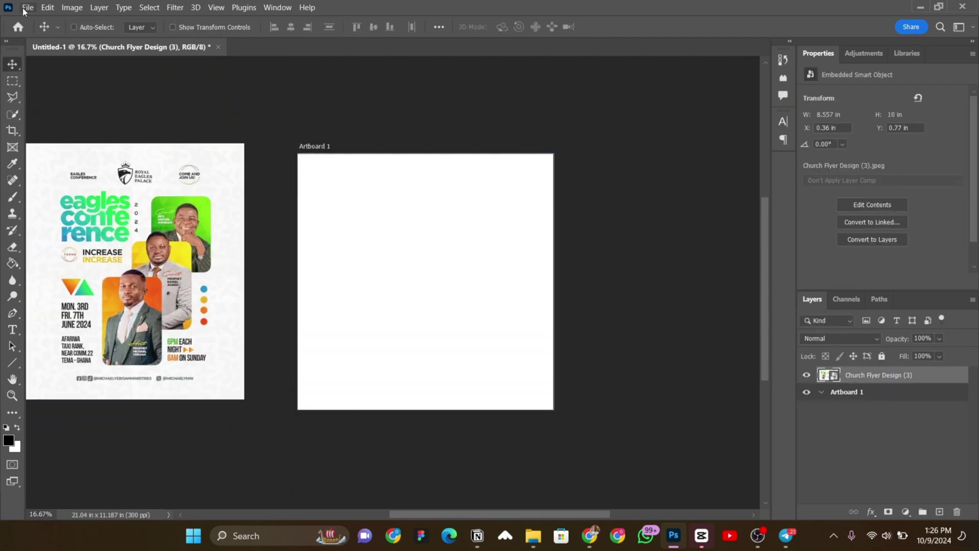
Step: Place the embedded image "Church flyer (3)" and position it above the eagles conference flyer
{"action": "left_click", "coordinate": [22, 8]}
{"action": "left_click", "coordinate": [160, 253]}
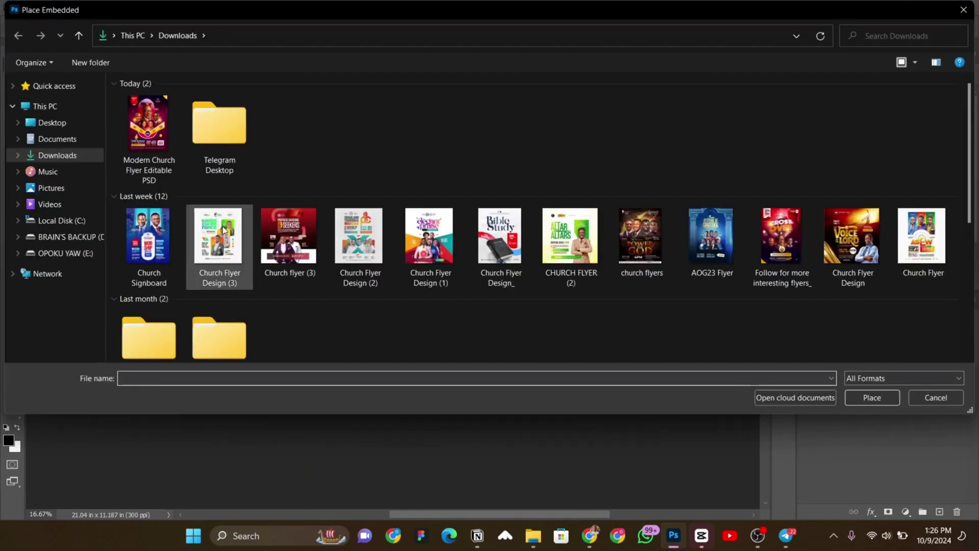
{"action": "double_click", "coordinate": [220, 247]}
{"action": "left_click_drag", "start_coordinate": [274, 254], "coordinate": [159, 58]}
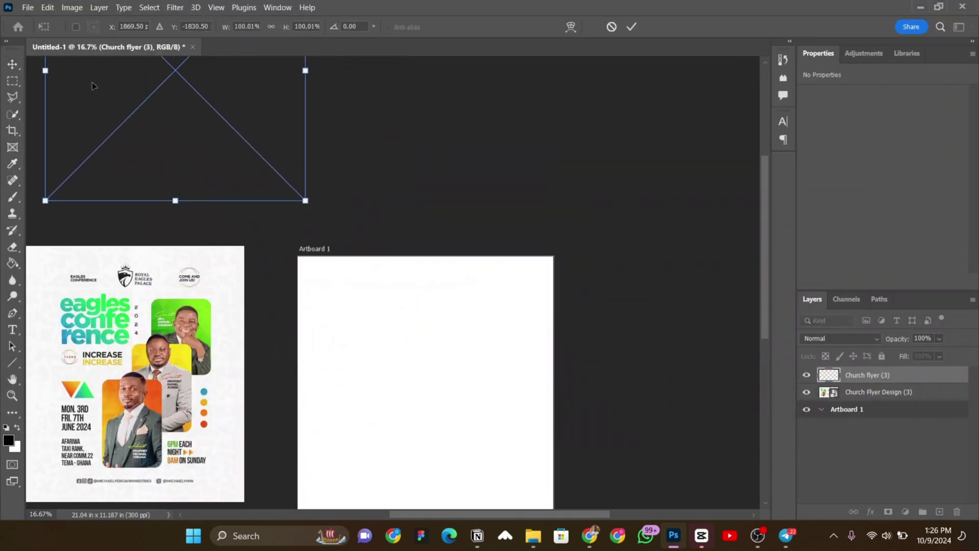
{"action": "key", "text": "Return"}
Step: Place the embedded image "CHURCH FLYER (2)" and position it above the artboard
{"action": "left_click", "coordinate": [28, 7]}
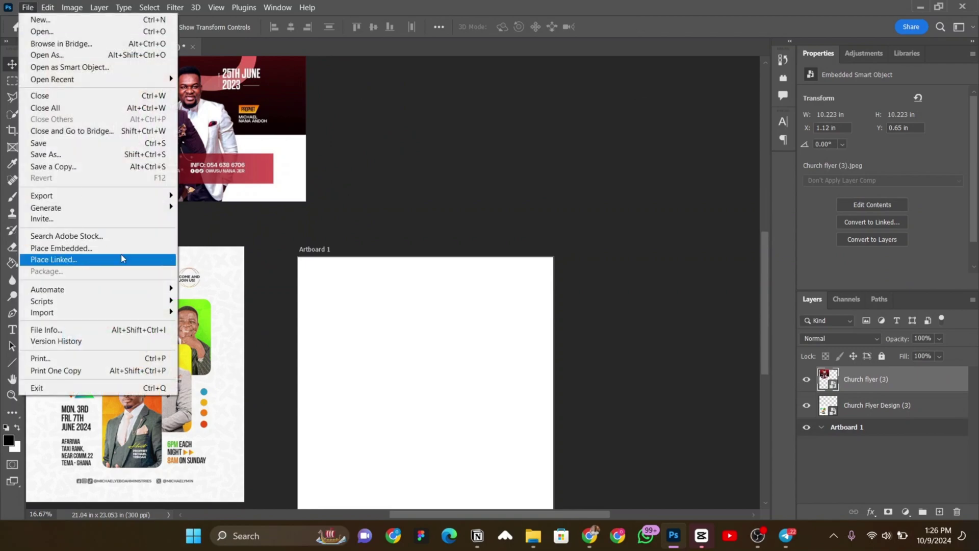
{"action": "left_click", "coordinate": [120, 245]}
{"action": "double_click", "coordinate": [567, 243]}
{"action": "left_click_drag", "start_coordinate": [412, 177], "coordinate": [551, 111]}
{"action": "key", "text": "Return"}
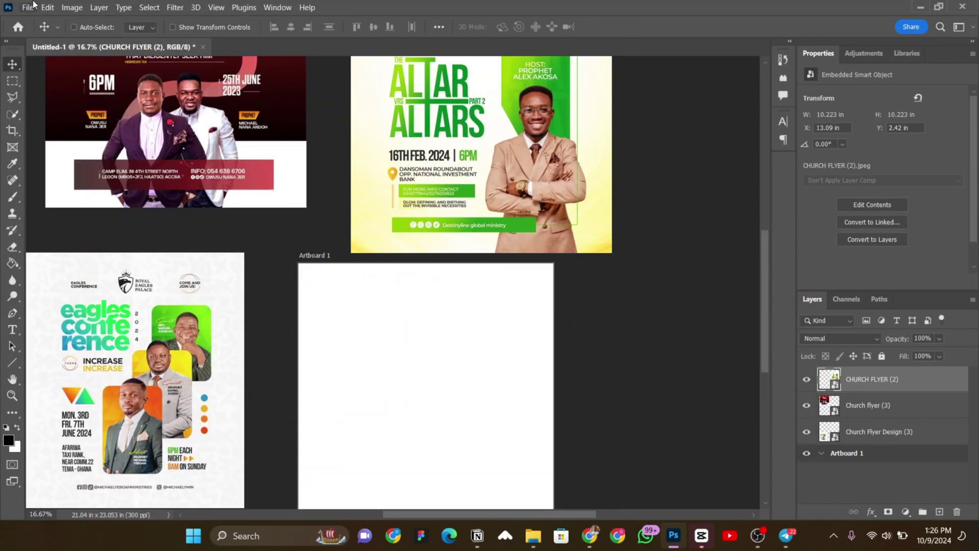
Step: Place the embedded image "church flyers" and position it to the right of the artboard
{"action": "left_click", "coordinate": [28, 7]}
{"action": "left_click", "coordinate": [92, 246]}
{"action": "double_click", "coordinate": [617, 246]}
{"action": "left_click_drag", "start_coordinate": [516, 354], "coordinate": [684, 311]}
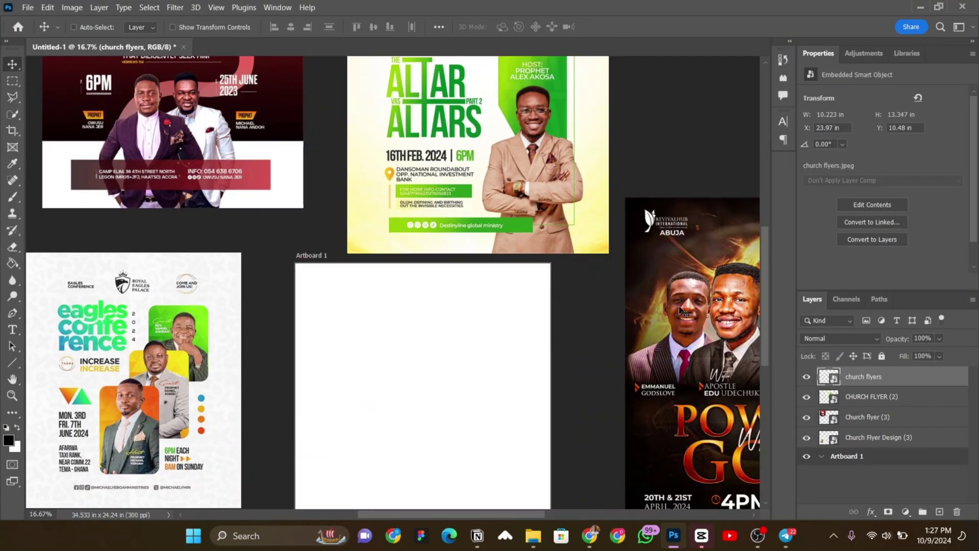
{"action": "key", "text": "ctrl+minus"}
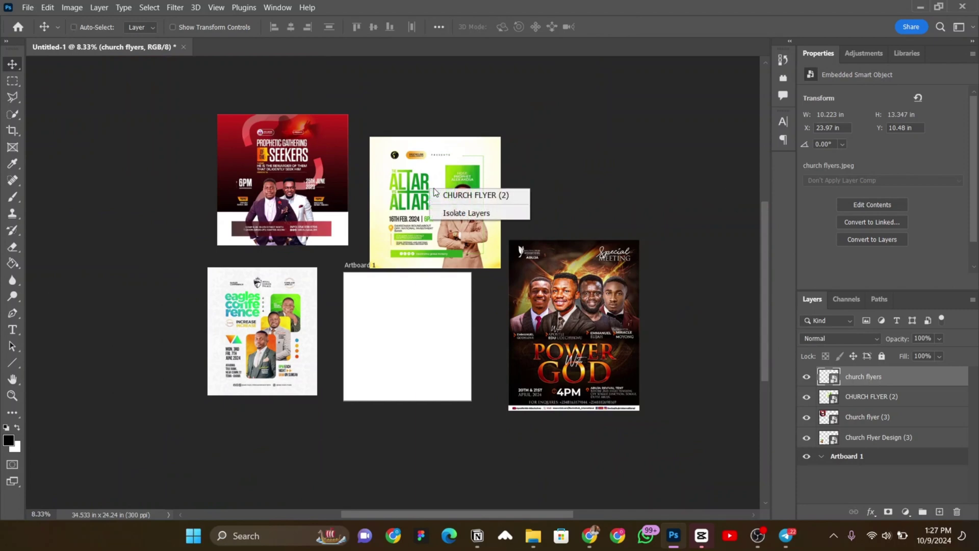
Step: Move the Altar vs Altars flyer level with the red Seekers flyer, and move the Power With God flyer up beside it
{"action": "left_click", "coordinate": [465, 197]}
{"action": "left_click_drag", "start_coordinate": [465, 200], "coordinate": [452, 178]}
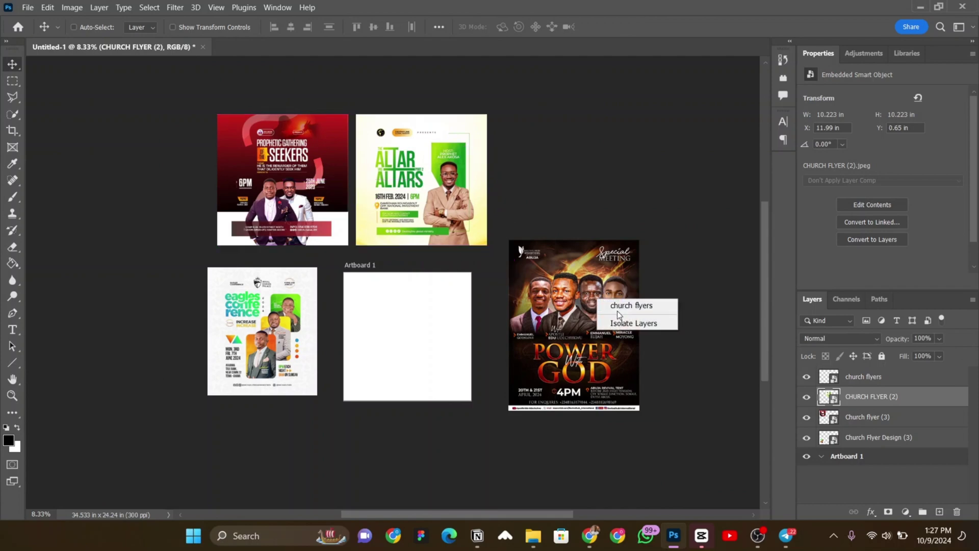
{"action": "left_click", "coordinate": [620, 306]}
{"action": "left_click_drag", "start_coordinate": [620, 309], "coordinate": [611, 185]}
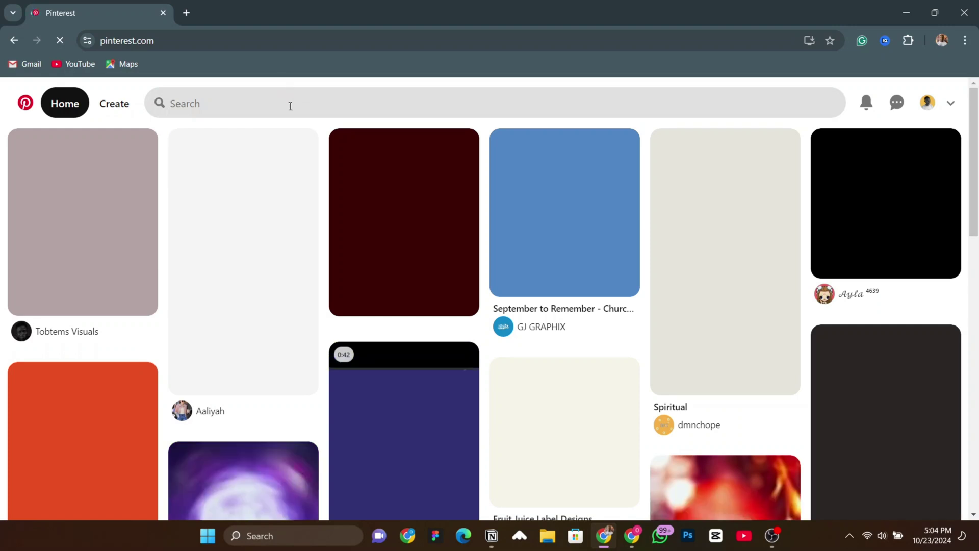
Step: Switch to Pinterest in the browser and search for "church flyer design"
{"action": "left_click", "coordinate": [290, 106]}
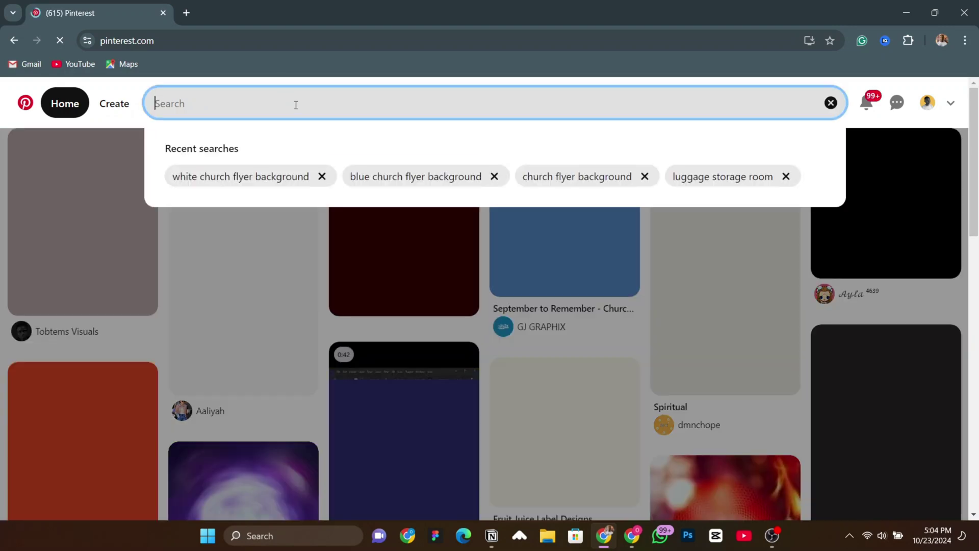
{"action": "type", "text": "chuc"}
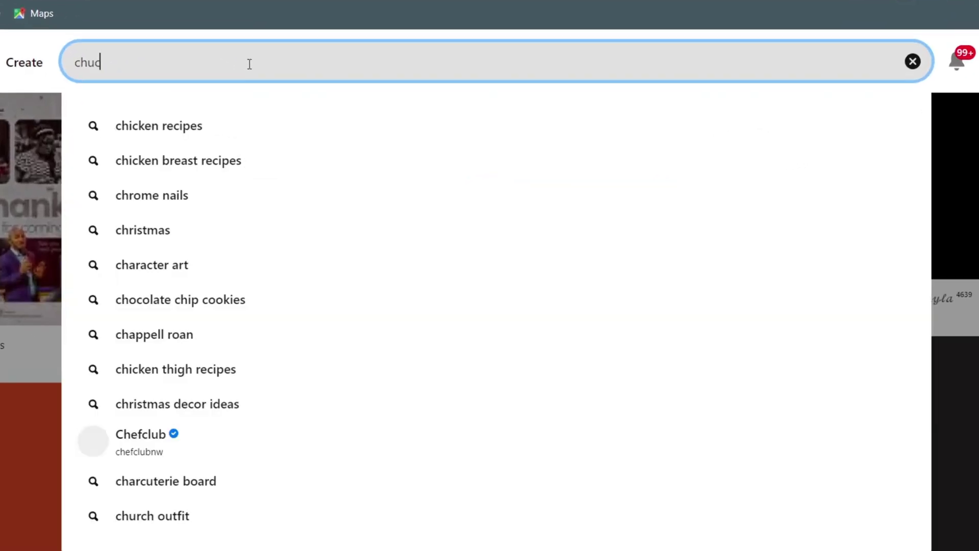
{"action": "type", "text": "ch flyer design"}
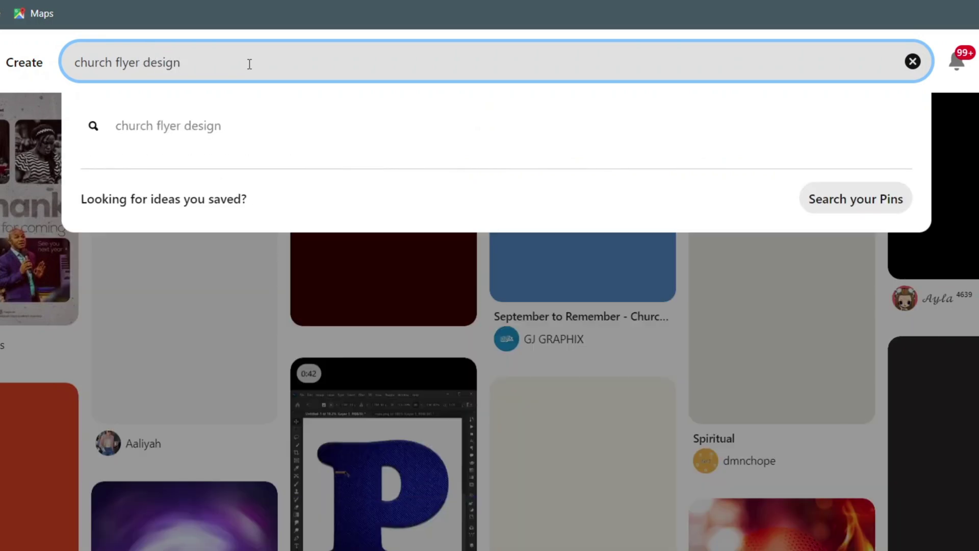
{"action": "key", "text": "Return"}
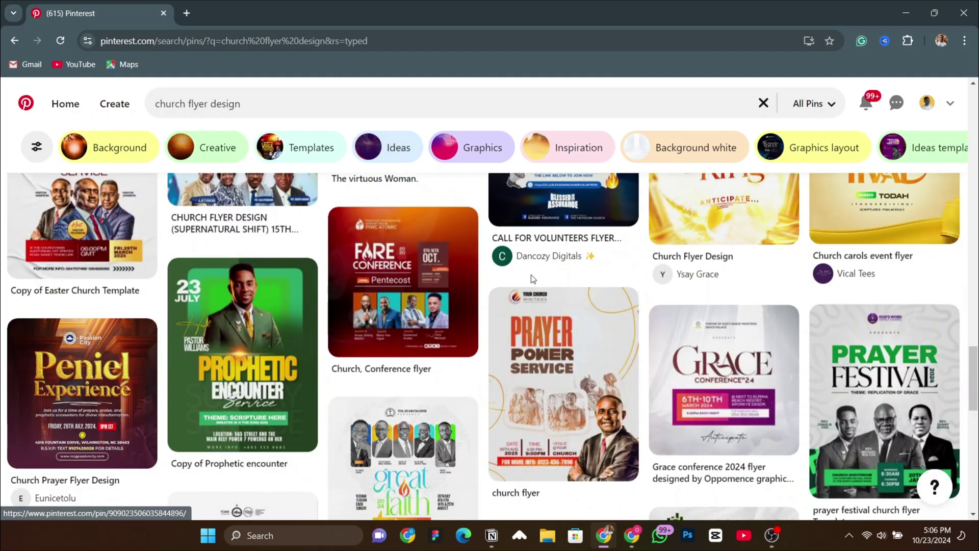
Step: Find the Elegant Praise flyer in the results and download its image to Downloads as the JPEG "Church Flyer Design (1)"
{"action": "scroll", "coordinate": [531, 276], "scroll_direction": "down", "scroll_amount": 3}
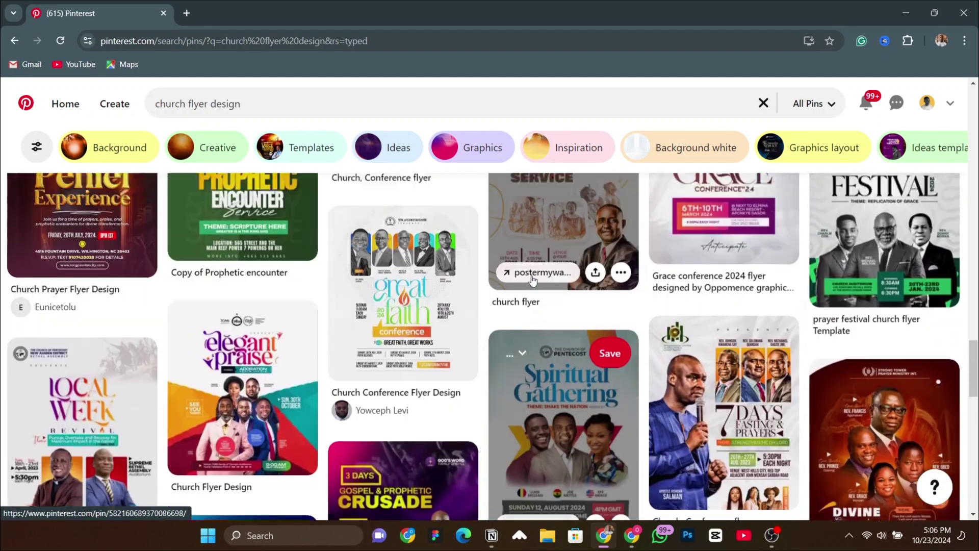
{"action": "scroll", "coordinate": [532, 279], "scroll_direction": "down", "scroll_amount": 4}
{"action": "scroll", "coordinate": [532, 279], "scroll_direction": "up", "scroll_amount": 3}
{"action": "right_click", "coordinate": [248, 306]}
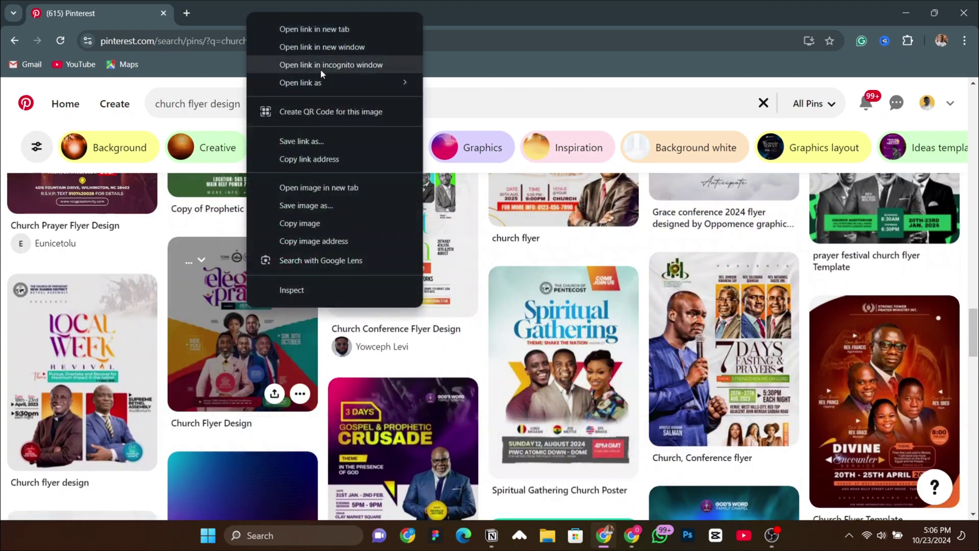
{"action": "left_click", "coordinate": [301, 394]}
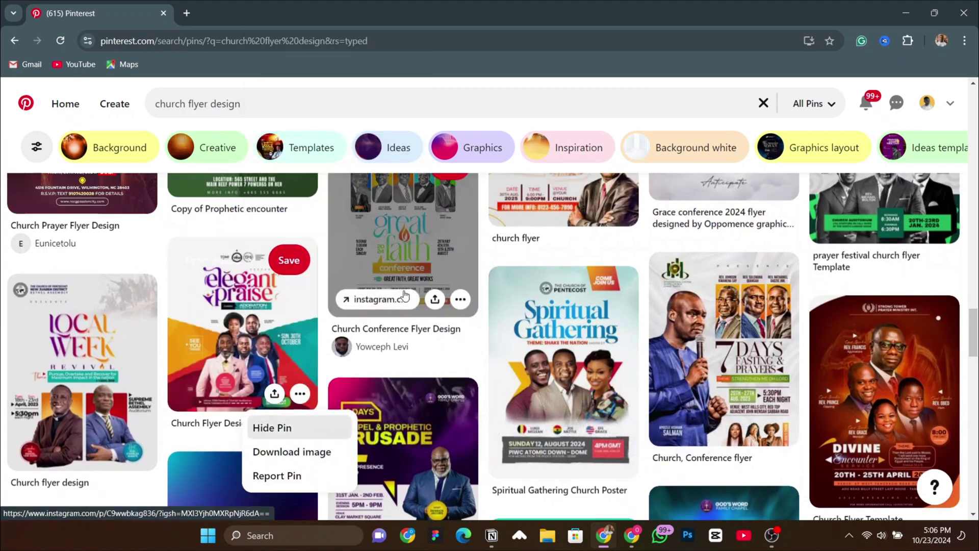
{"action": "left_click", "coordinate": [303, 451]}
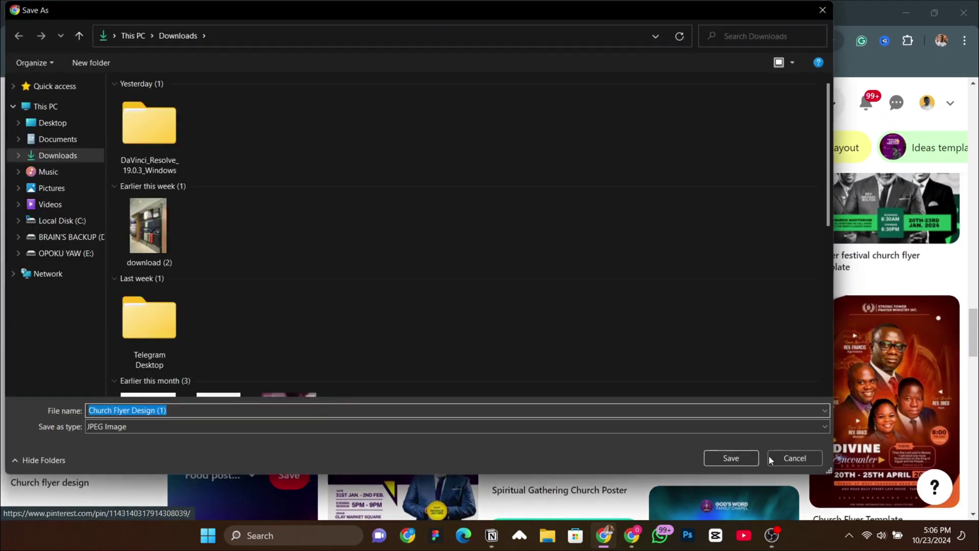
{"action": "left_click", "coordinate": [730, 458]}
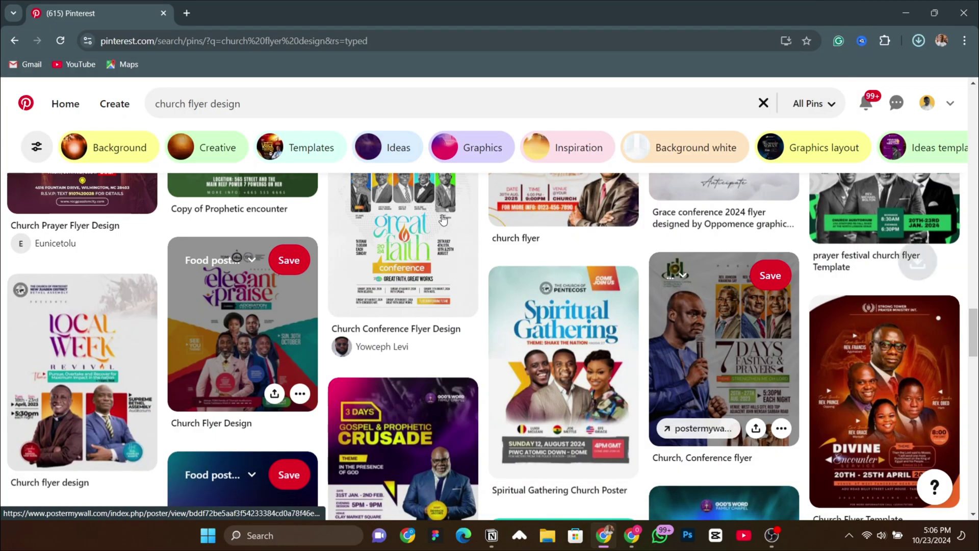
{"action": "scroll", "coordinate": [521, 291], "scroll_direction": "down", "scroll_amount": 8}
{"action": "scroll", "coordinate": [521, 292], "scroll_direction": "down", "scroll_amount": 2}
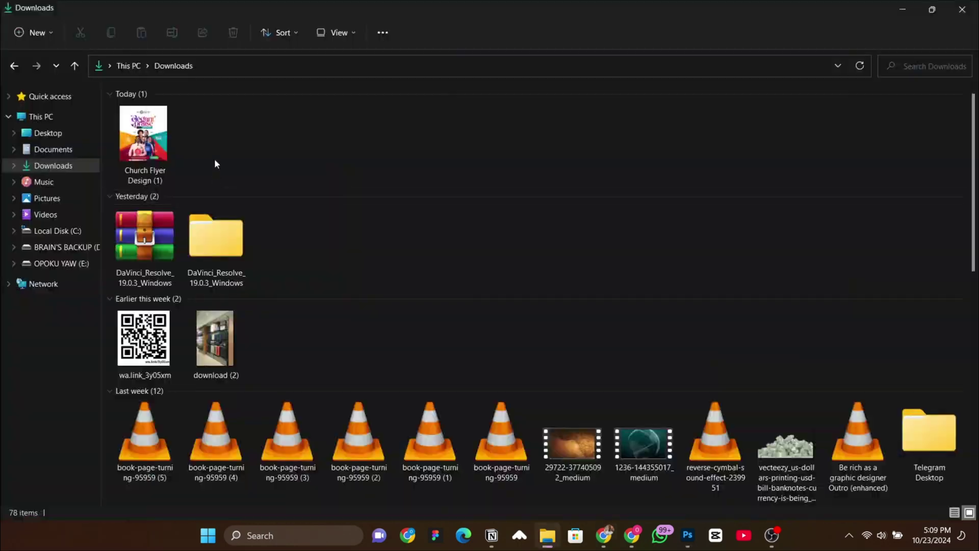
Step: View the downloaded "Church Flyer Design (1)" image at full size, and close the preview
{"action": "key", "text": "Return"}
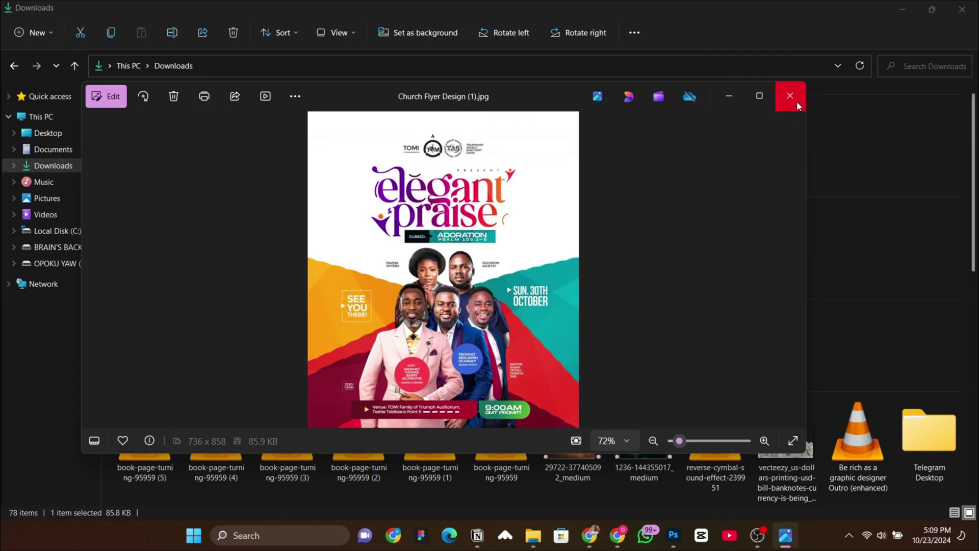
{"action": "left_click", "coordinate": [797, 101]}
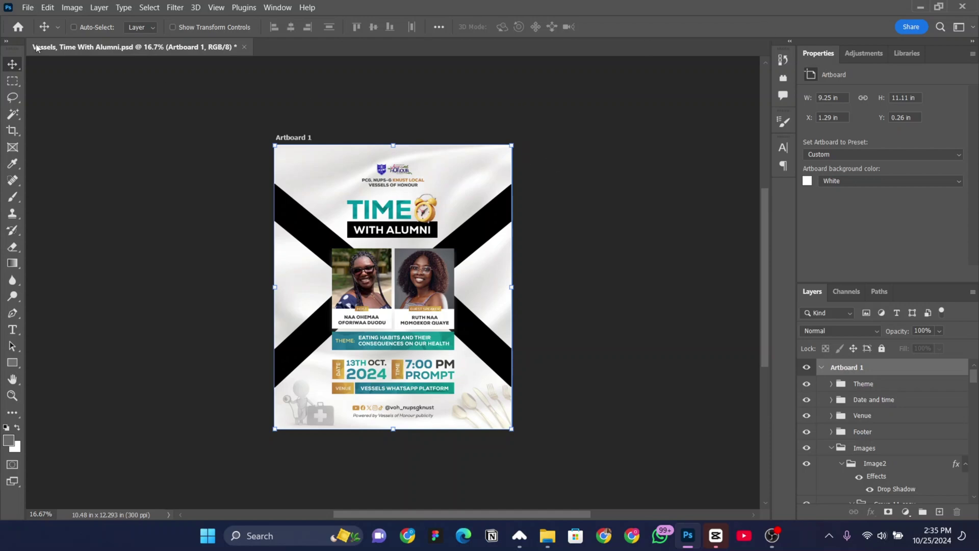
Step: Place the embedded image "Church Flyer Design (1)" in the Time With Alumni document, just to the left of Artboard 1
{"action": "left_click", "coordinate": [28, 6]}
{"action": "left_click", "coordinate": [62, 248]}
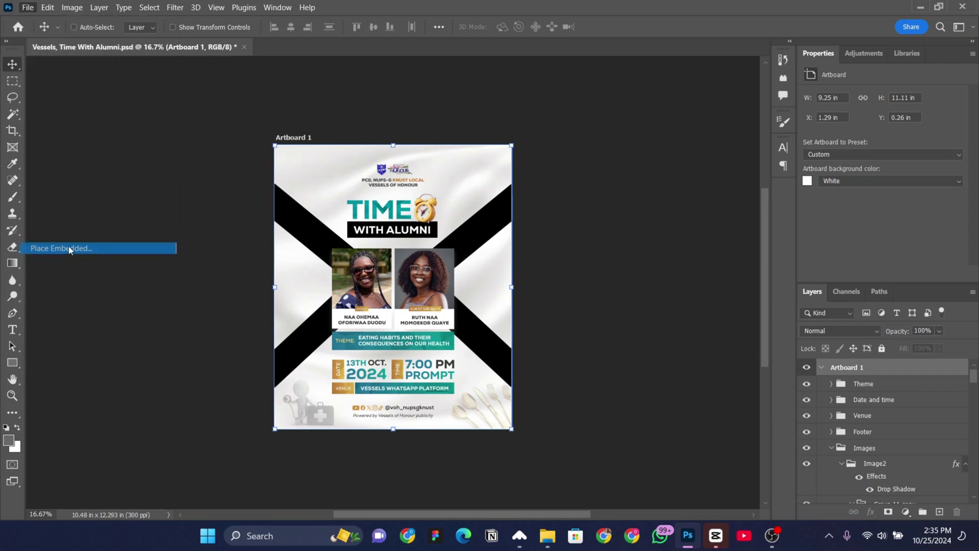
{"action": "left_click", "coordinate": [162, 225]}
{"action": "double_click", "coordinate": [162, 225]}
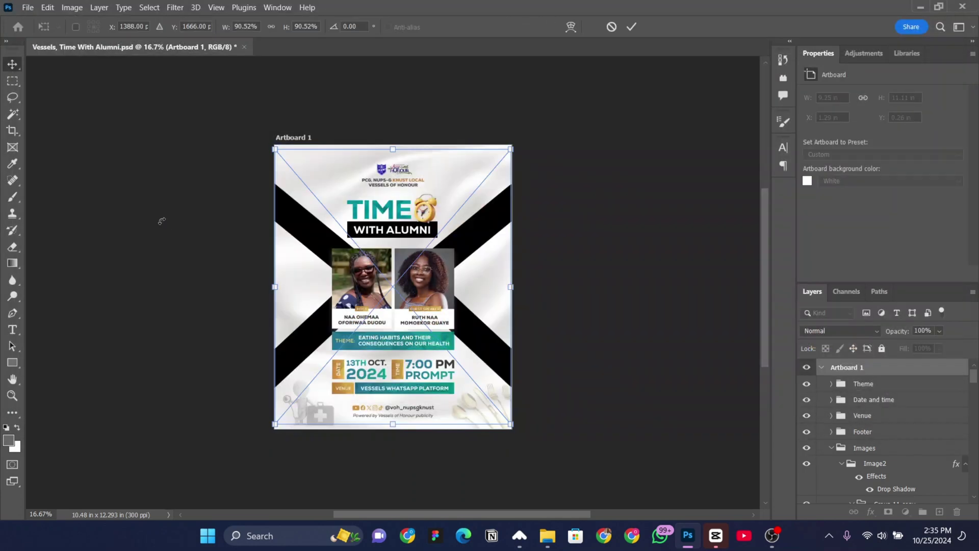
{"action": "left_click_drag", "start_coordinate": [340, 255], "coordinate": [106, 254]}
{"action": "left_click_drag", "start_coordinate": [150, 214], "coordinate": [144, 216]}
{"action": "left_click", "coordinate": [631, 27]}
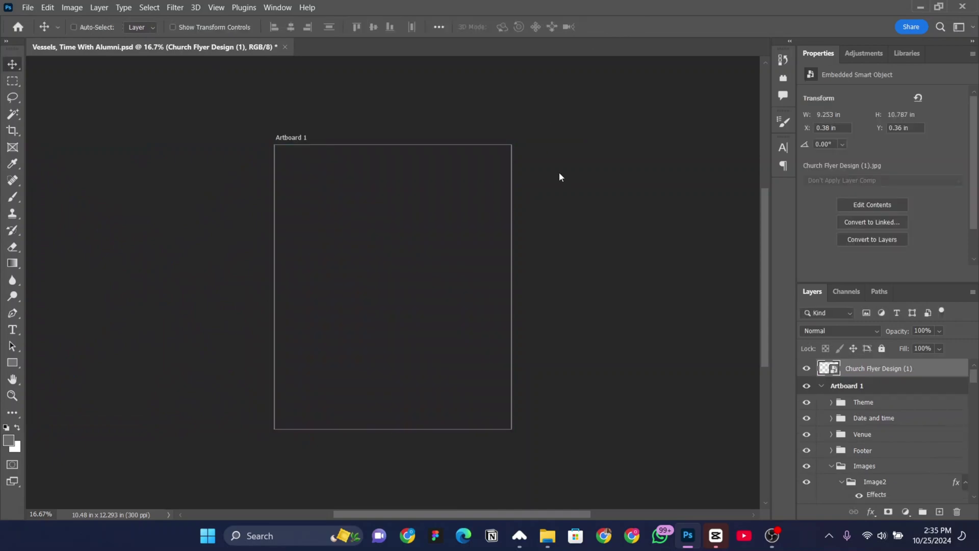
Step: Fill the black rectangle behind "WITH ALUMNI" with the teal sampled from the Elegant Praise flyer
{"action": "left_click_drag", "start_coordinate": [276, 259], "coordinate": [384, 268]}
{"action": "key", "text": "ctrl+plus"}
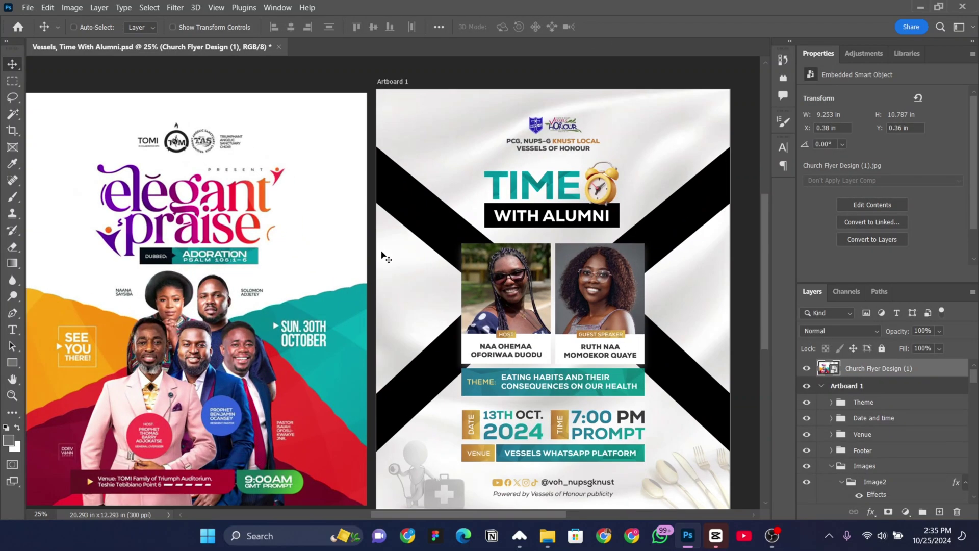
{"action": "scroll", "coordinate": [386, 258], "scroll_direction": "down", "scroll_amount": 1}
{"action": "scroll", "coordinate": [387, 252], "scroll_direction": "left", "scroll_amount": 1}
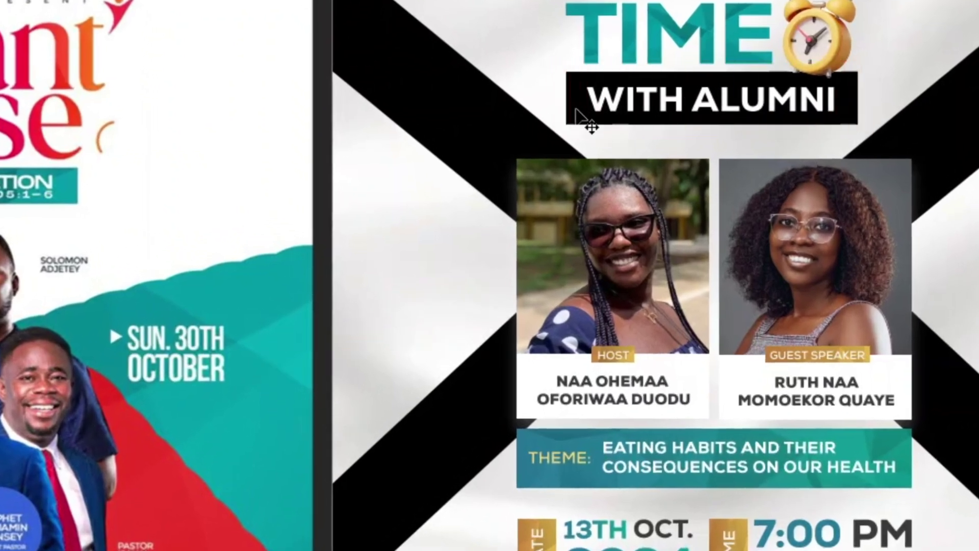
{"action": "right_click", "coordinate": [577, 110]}
{"action": "left_click", "coordinate": [653, 209]}
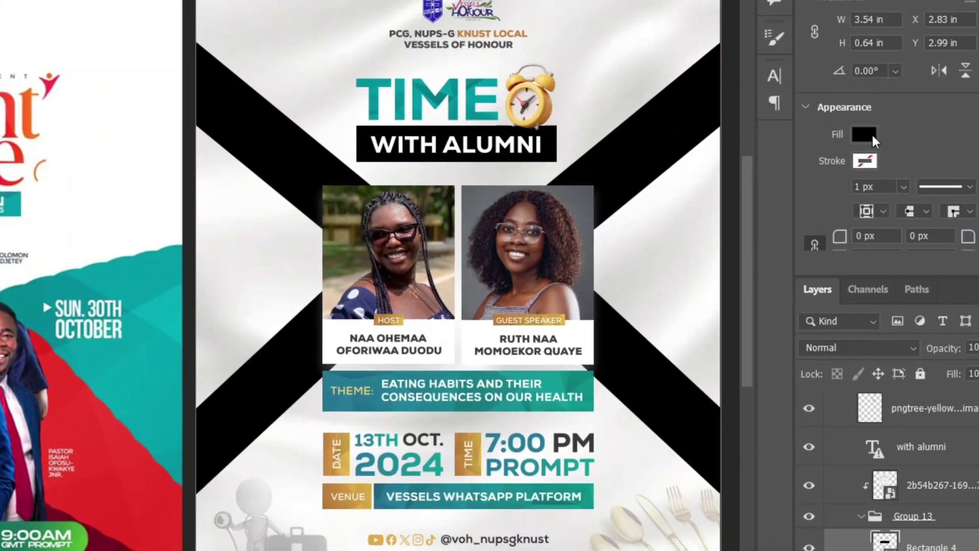
{"action": "left_click", "coordinate": [865, 135]}
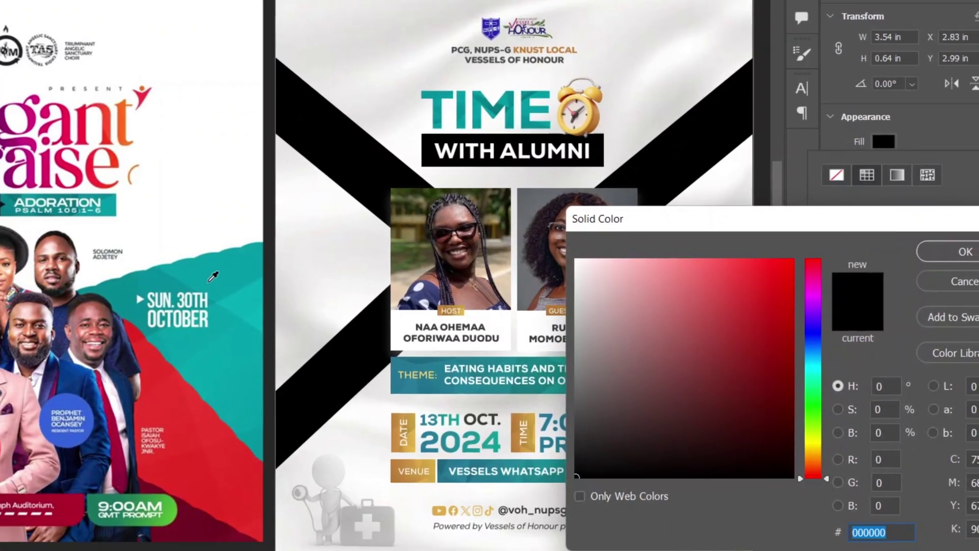
{"action": "left_click", "coordinate": [183, 272]}
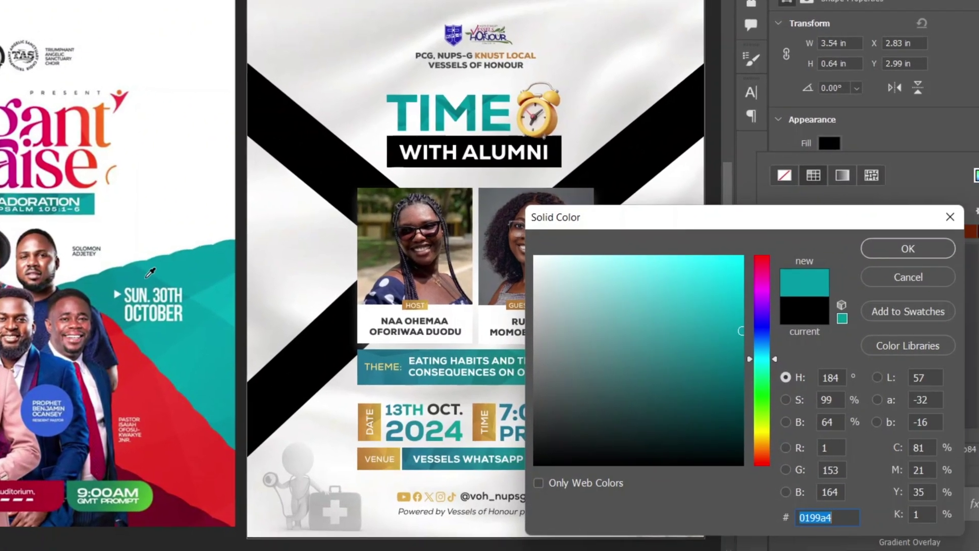
{"action": "left_click", "coordinate": [173, 273]}
{"action": "left_click", "coordinate": [887, 249]}
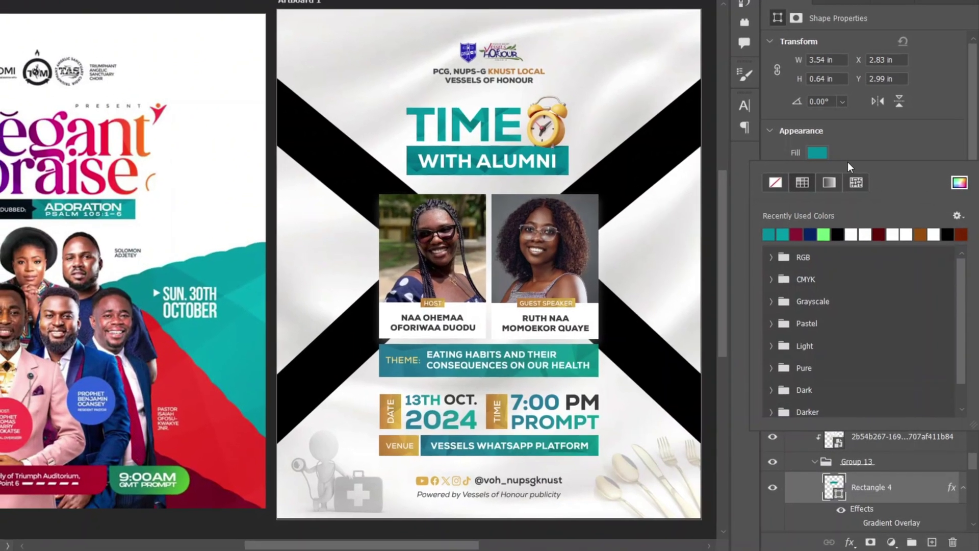
{"action": "left_click", "coordinate": [863, 152]}
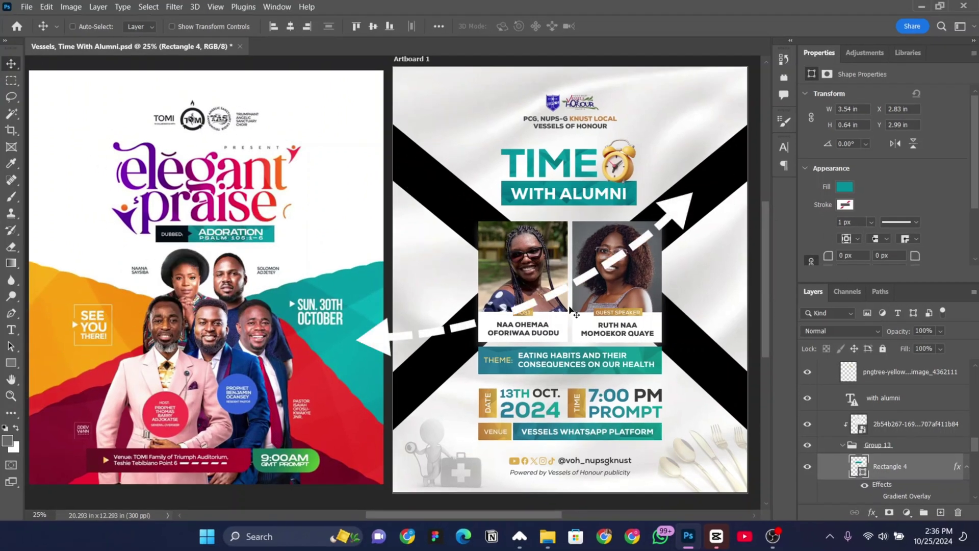
Step: Add a Color Overlay to the "Rectangle 5 copy" layer in the Arrow left group, using yellow fbb019 sampled from the Elegant Praise flyer
{"action": "right_click", "coordinate": [432, 177]}
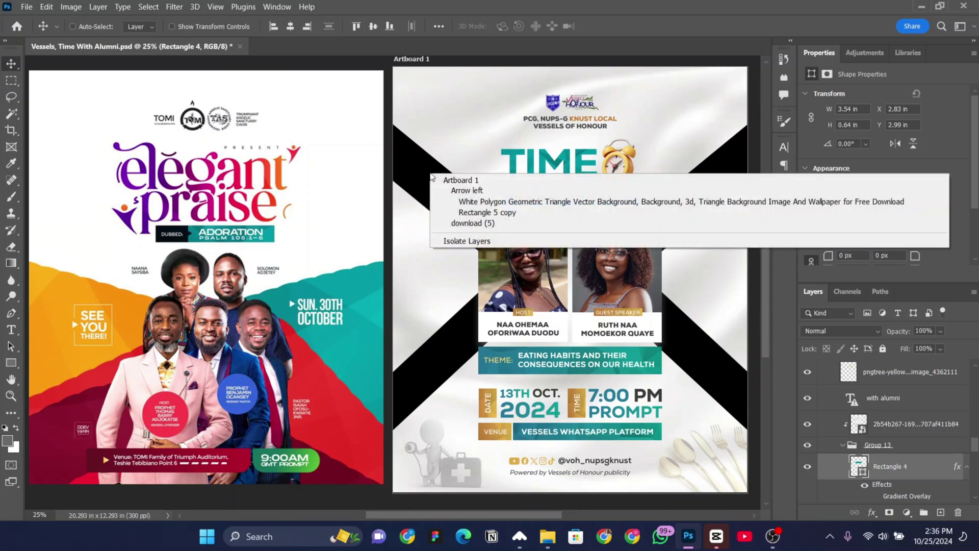
{"action": "left_click", "coordinate": [484, 212]}
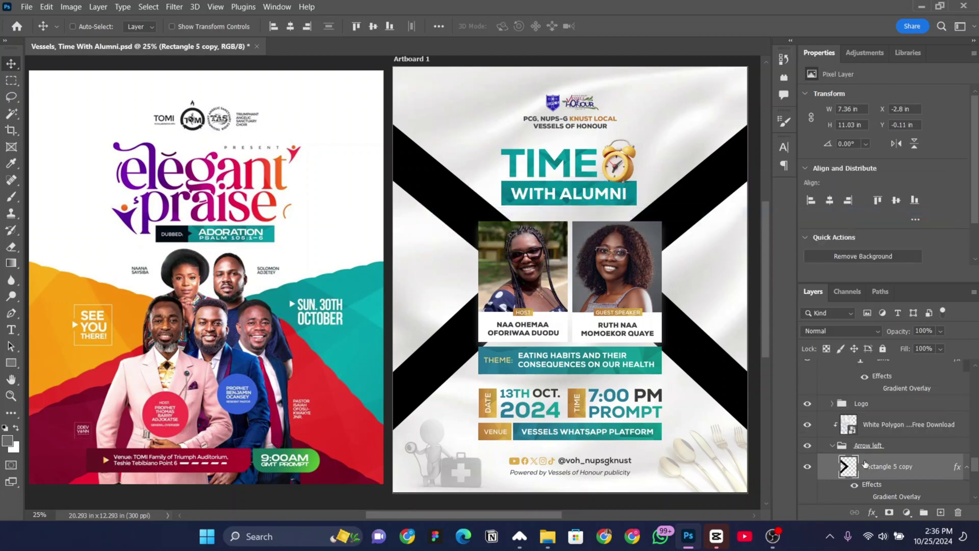
{"action": "scroll", "coordinate": [877, 474], "scroll_direction": "down", "scroll_amount": 2}
{"action": "left_click", "coordinate": [874, 513]}
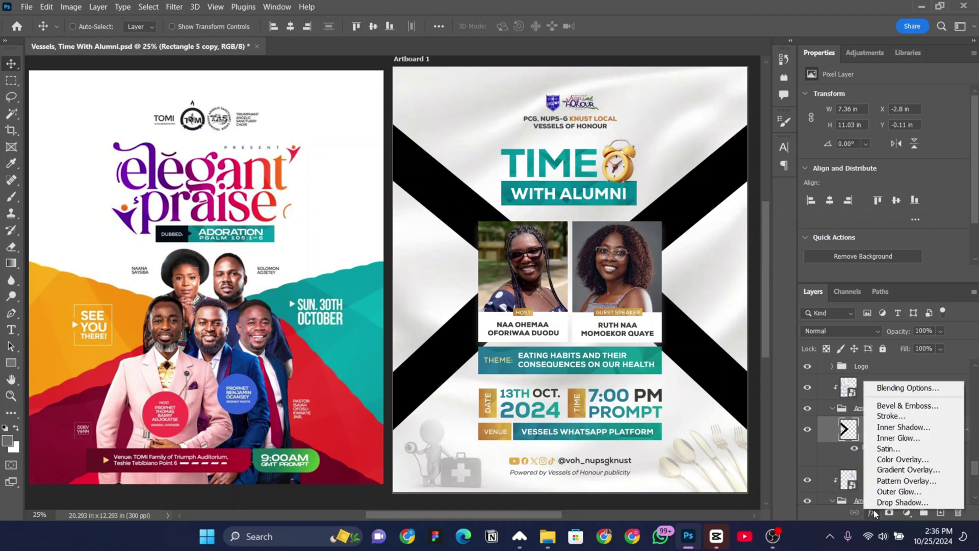
{"action": "left_click", "coordinate": [905, 459]}
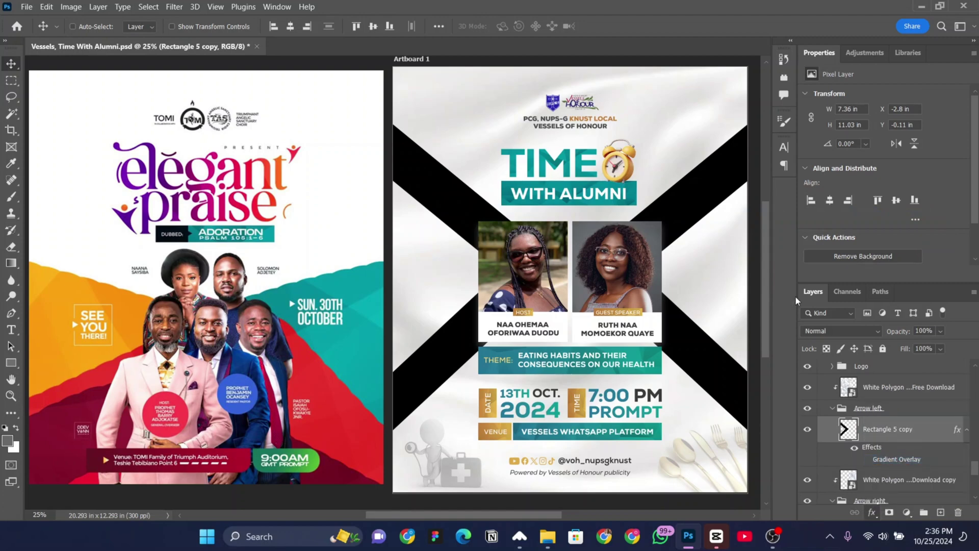
{"action": "left_click", "coordinate": [784, 237]}
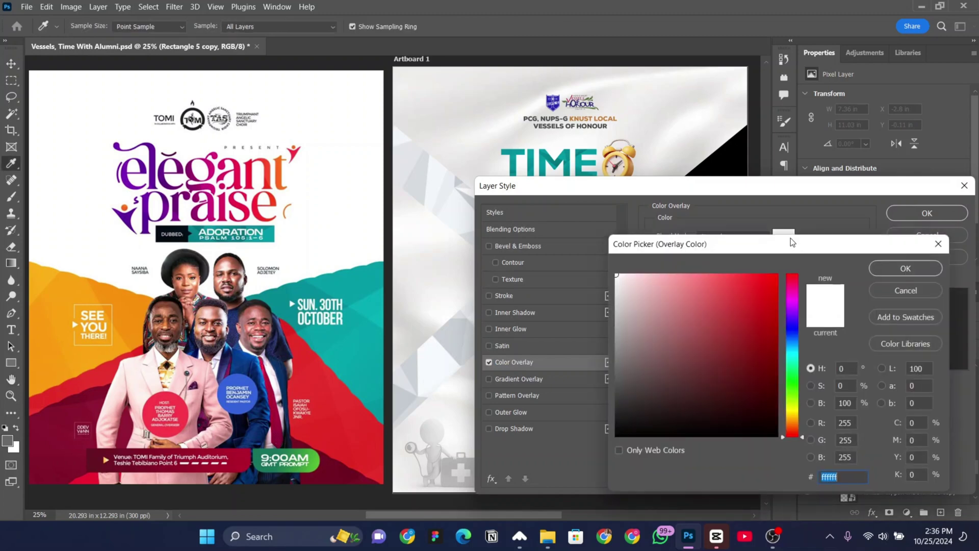
{"action": "left_click", "coordinate": [65, 289]}
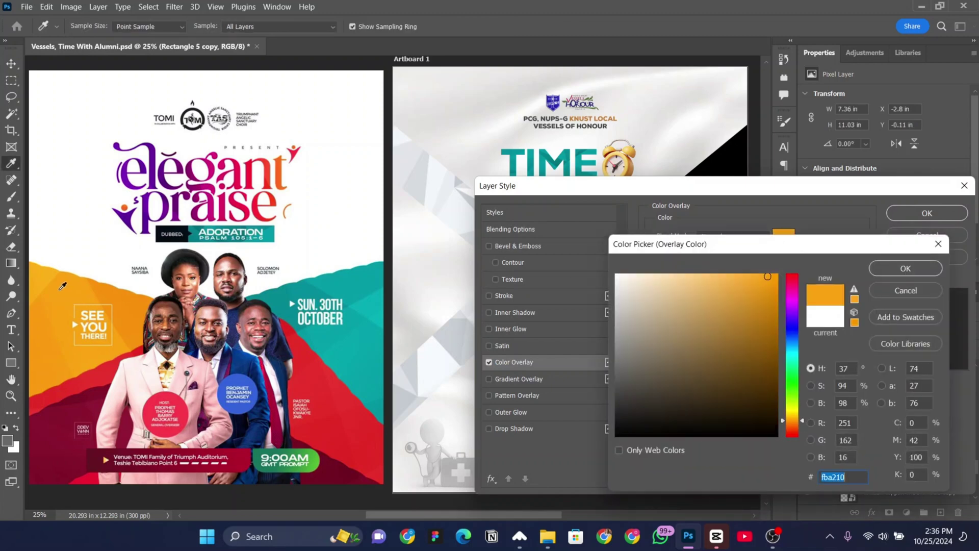
{"action": "left_click", "coordinate": [901, 266]}
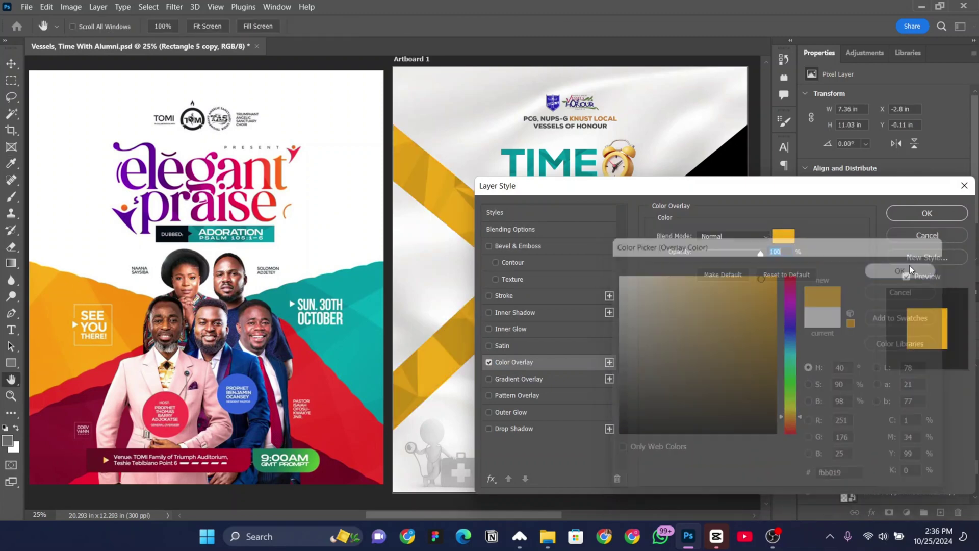
{"action": "left_click", "coordinate": [933, 218]}
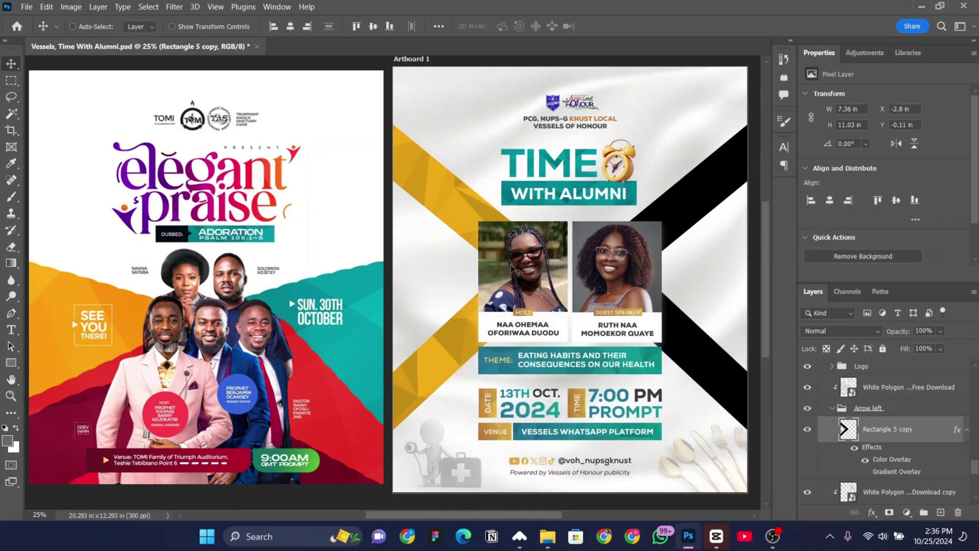
Step: Add a Color Overlay to the "Rectangle 5 copy" layer in the Arrow right group, using the teal sampled from the Elegant Praise flyer
{"action": "right_click", "coordinate": [701, 195]}
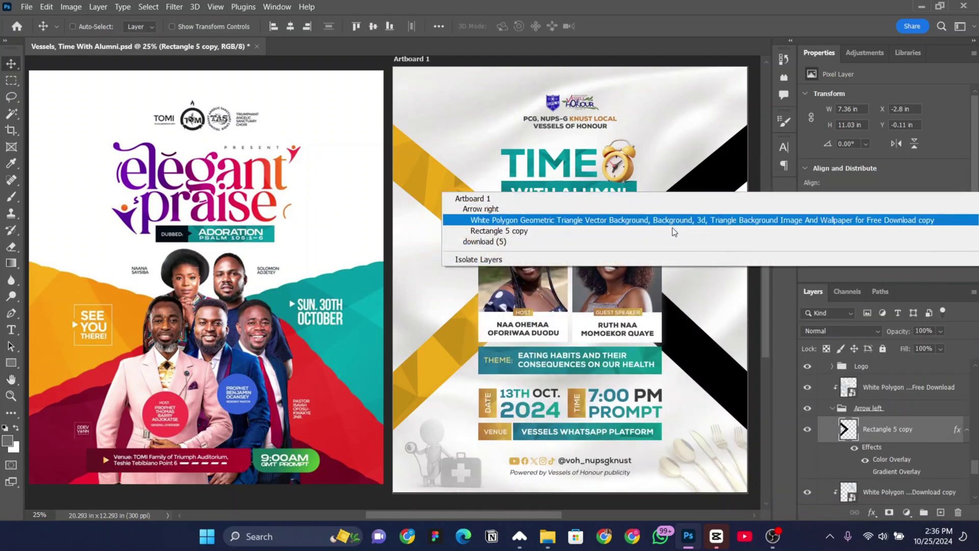
{"action": "left_click", "coordinate": [696, 231]}
{"action": "scroll", "coordinate": [921, 412], "scroll_direction": "down", "scroll_amount": 2}
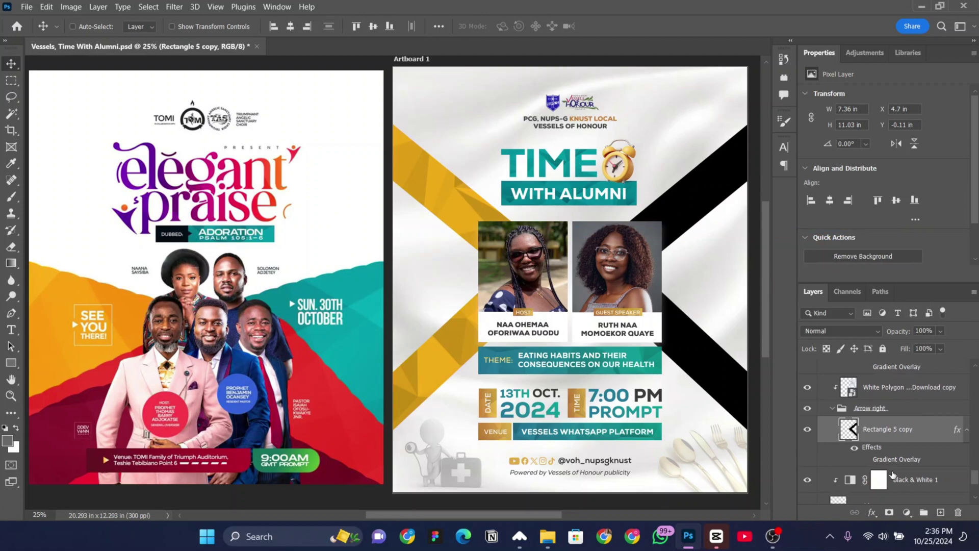
{"action": "left_click", "coordinate": [873, 509]}
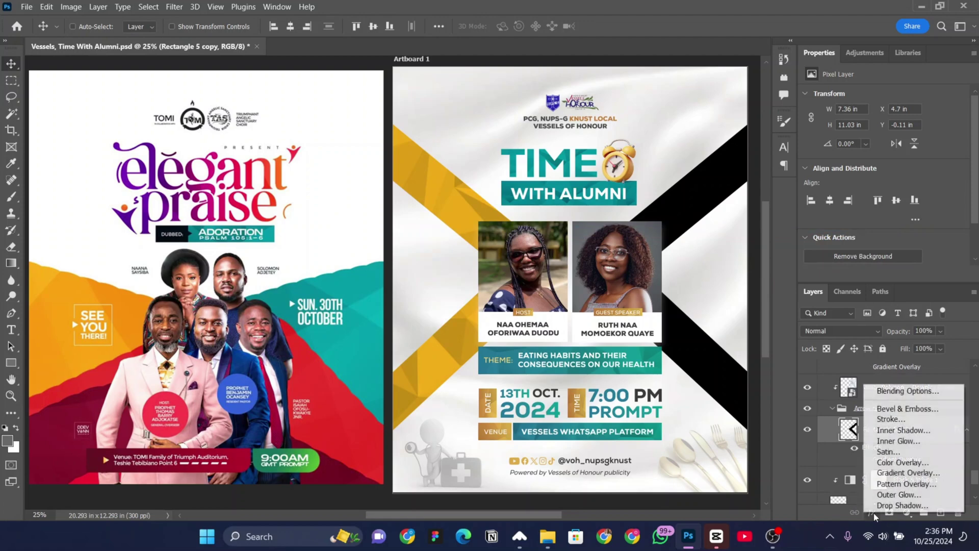
{"action": "left_click", "coordinate": [888, 462]}
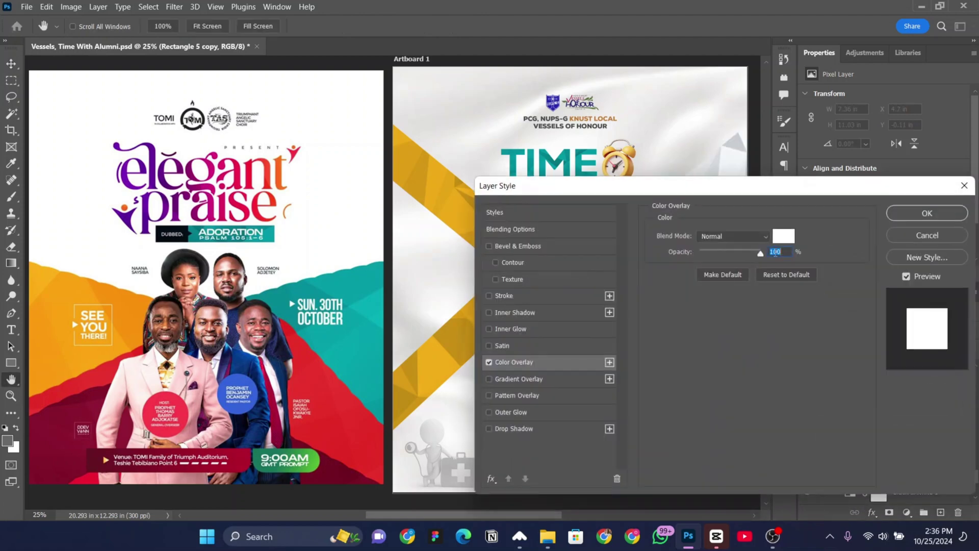
{"action": "left_click", "coordinate": [783, 236]}
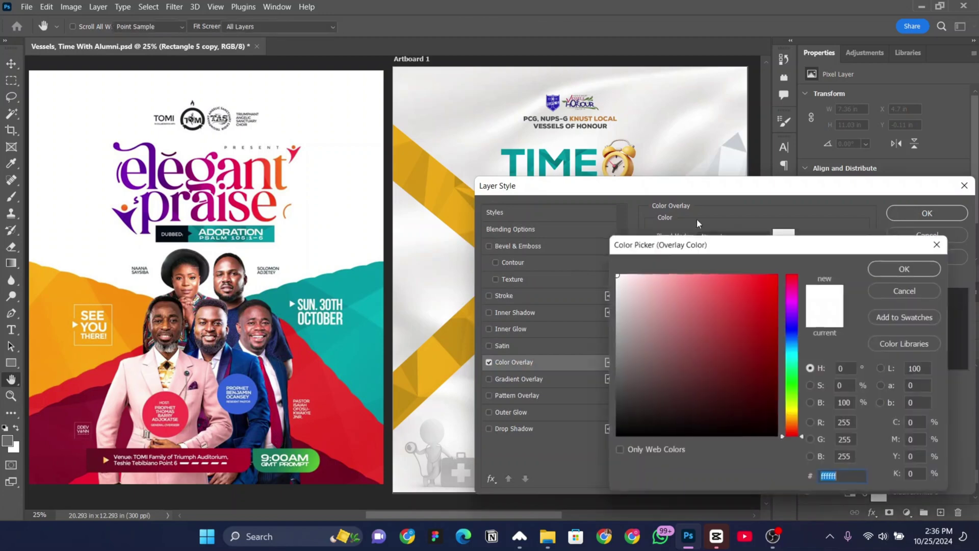
{"action": "left_click", "coordinate": [313, 286]}
{"action": "left_click", "coordinate": [906, 268]}
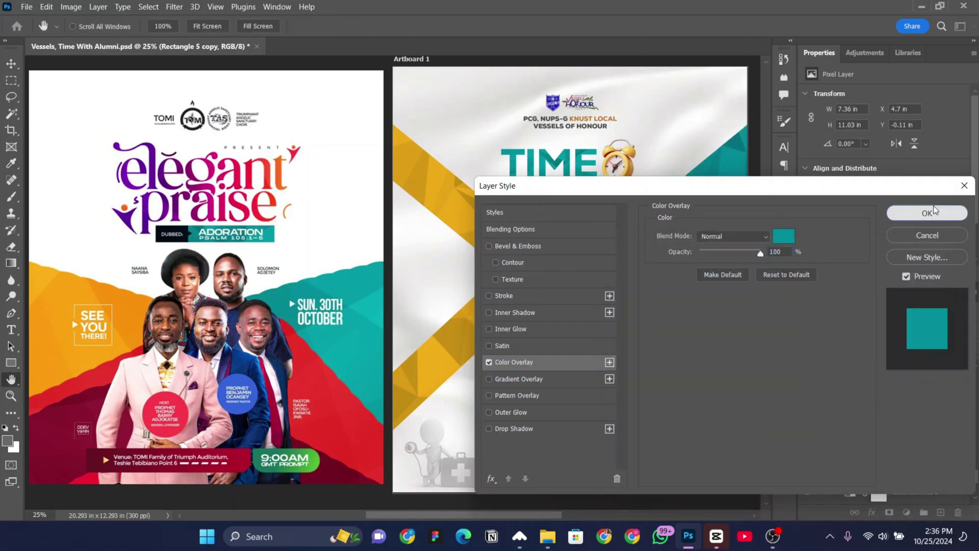
{"action": "left_click", "coordinate": [928, 213]}
Step: Duplicate Artboard 1 to its right and place the copy at about X 11.66 in, level with the original
{"action": "scroll", "coordinate": [664, 278], "scroll_direction": "up", "scroll_amount": 1}
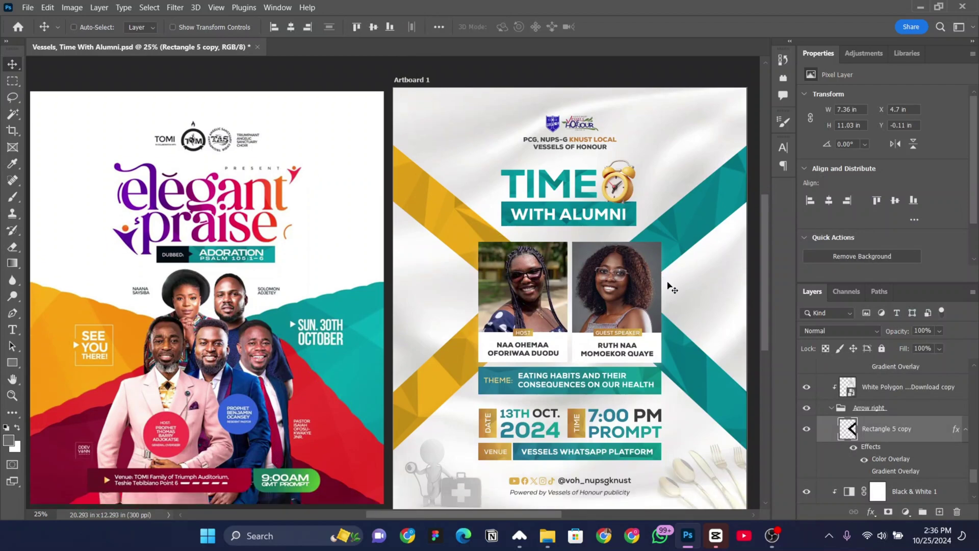
{"action": "scroll", "coordinate": [481, 343], "scroll_direction": "down", "scroll_amount": 1}
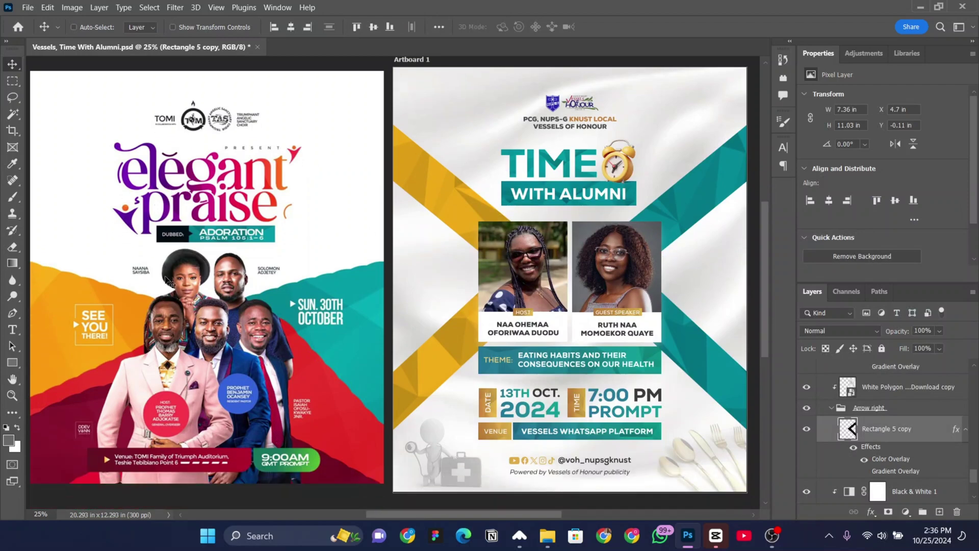
{"action": "key", "text": "ctrl+minus"}
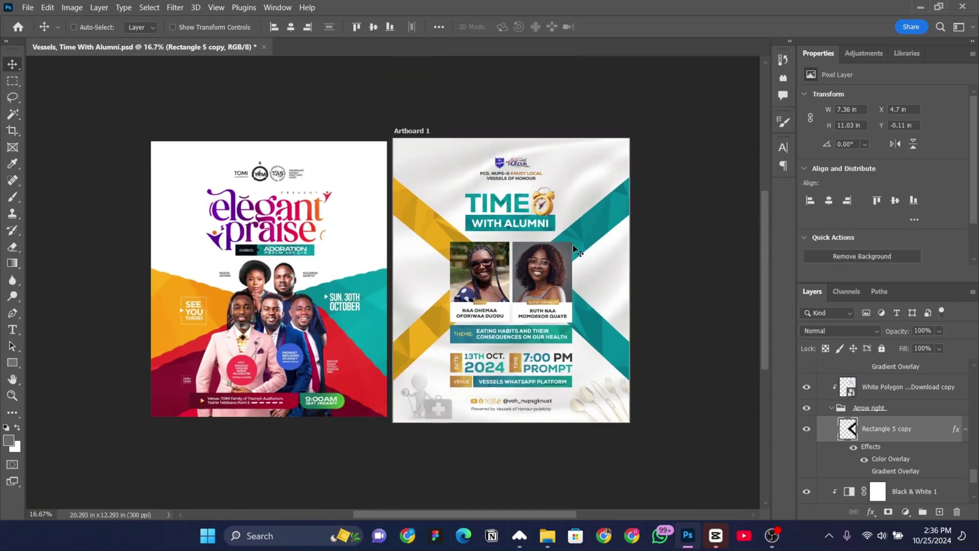
{"action": "left_click", "coordinate": [408, 131]}
{"action": "key", "text": "ctrl+minus"}
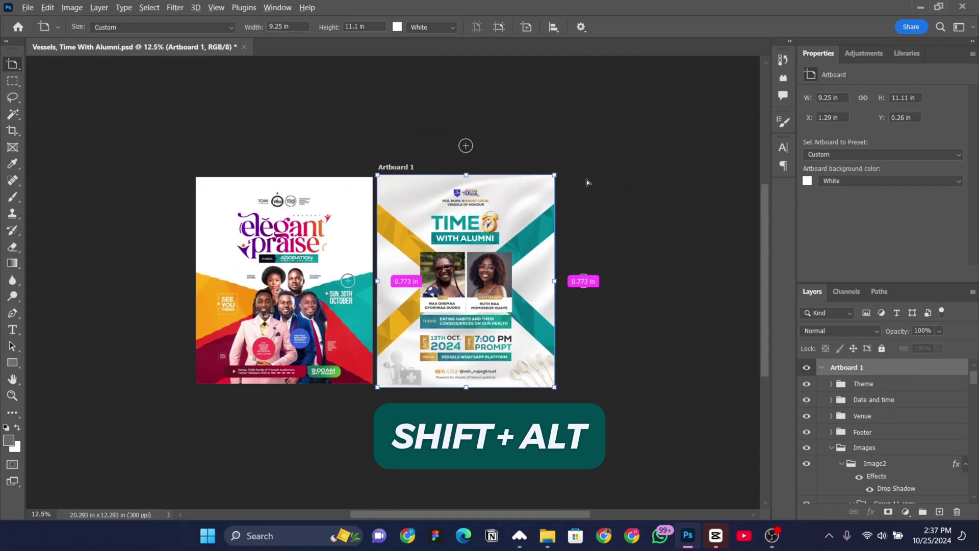
{"action": "left_click_drag", "start_coordinate": [421, 234], "coordinate": [625, 233]}
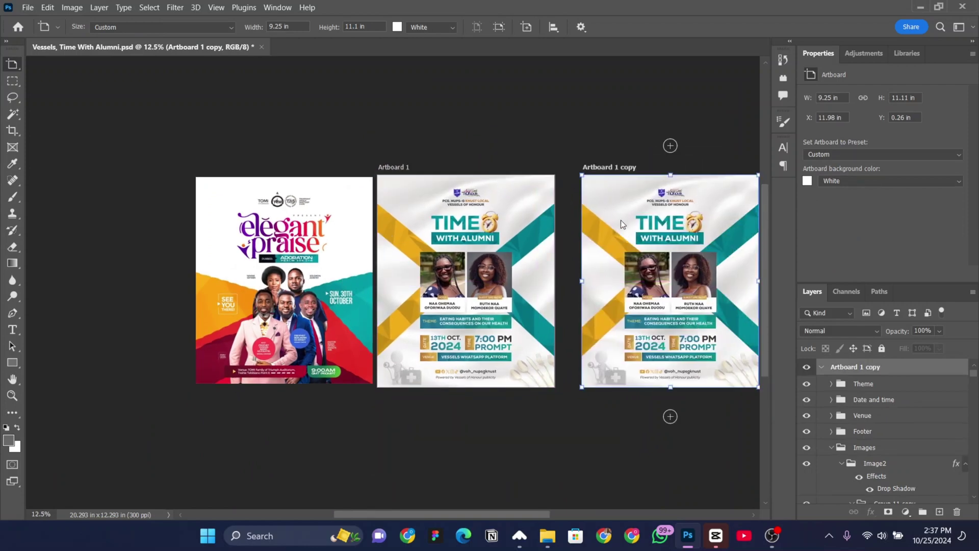
{"action": "key", "text": "v"}
{"action": "left_click_drag", "start_coordinate": [595, 186], "coordinate": [588, 187]}
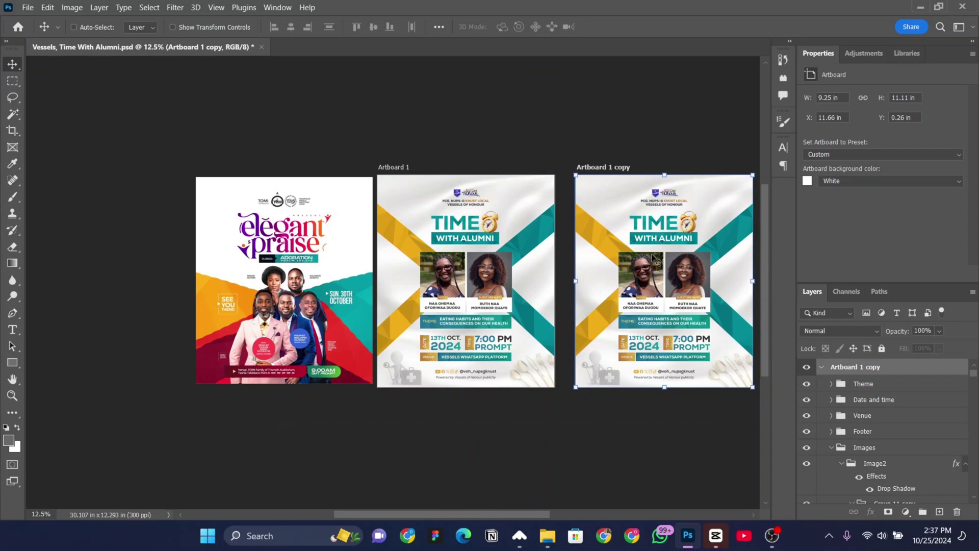
Step: Recolor the TIME text on Artboard 1 copy with the dark red sampled from the Elegant Praise flyer
{"action": "right_click", "coordinate": [663, 226]}
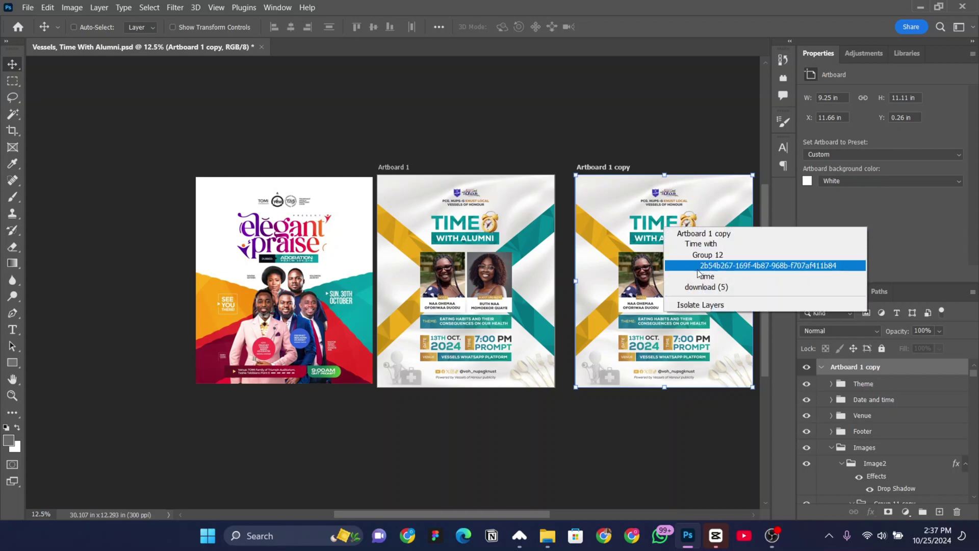
{"action": "left_click", "coordinate": [707, 276]}
{"action": "scroll", "coordinate": [885, 476], "scroll_direction": "down", "scroll_amount": 1}
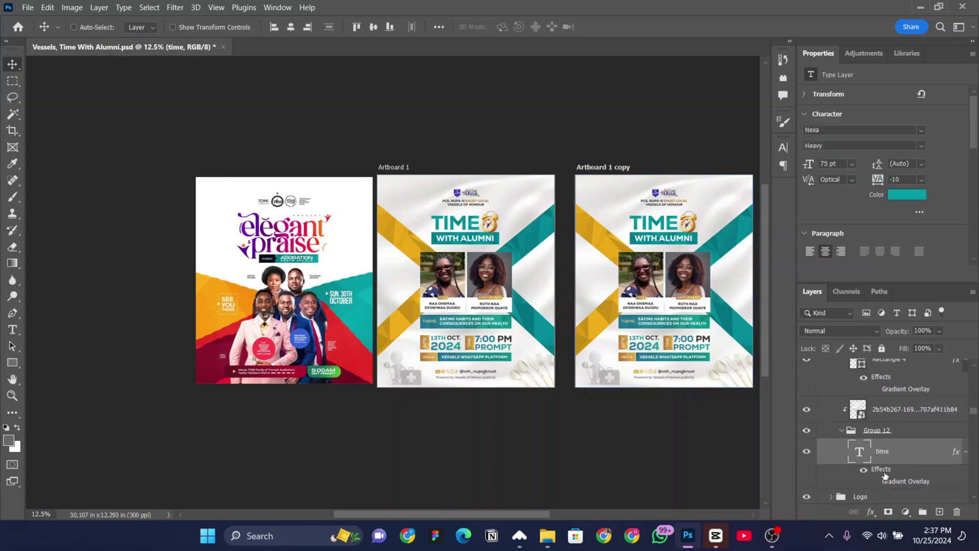
{"action": "left_click", "coordinate": [906, 198]}
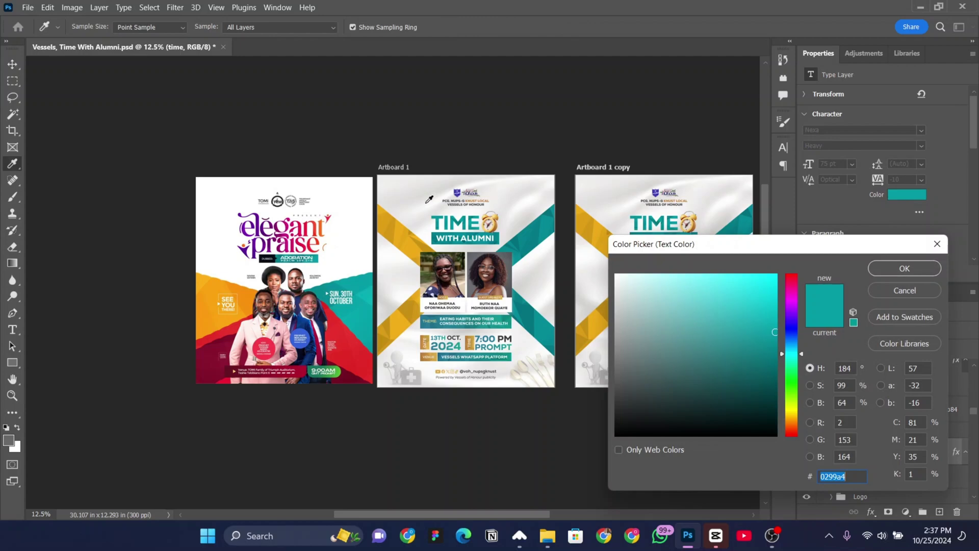
{"action": "left_click", "coordinate": [238, 327]}
{"action": "key", "text": "Return"}
Step: Fill the rectangle behind "WITH ALUMNI" on Artboard 1 copy with dark red
{"action": "right_click", "coordinate": [663, 238]}
{"action": "left_click", "coordinate": [787, 296]}
{"action": "left_click", "coordinate": [844, 186]}
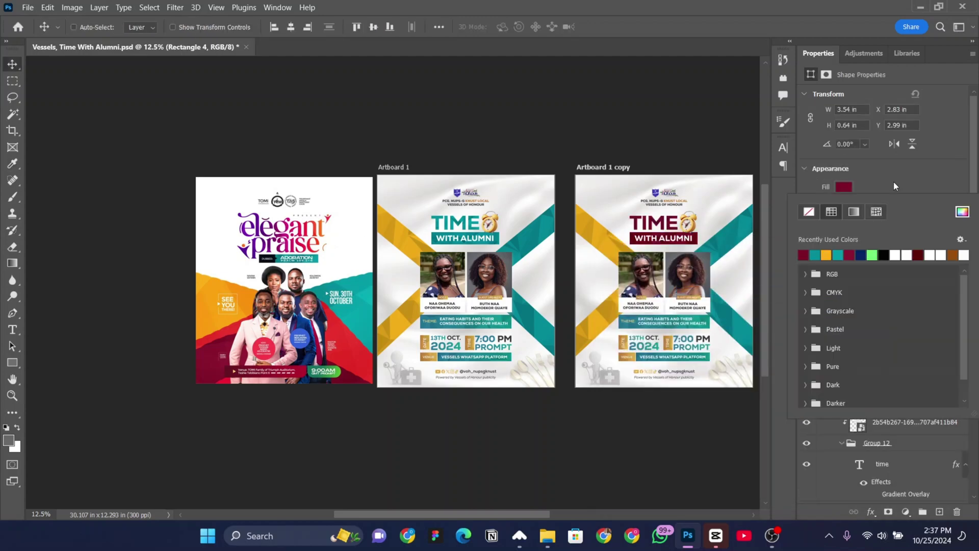
Step: Change the Color Overlay of "Rectangle 5 copy" in Artboard 1 copy's Arrow left group to the teal sampled from the Elegant Praise flyer
{"action": "right_click", "coordinate": [460, 239]}
{"action": "left_click", "coordinate": [489, 277]}
{"action": "double_click", "coordinate": [881, 485]}
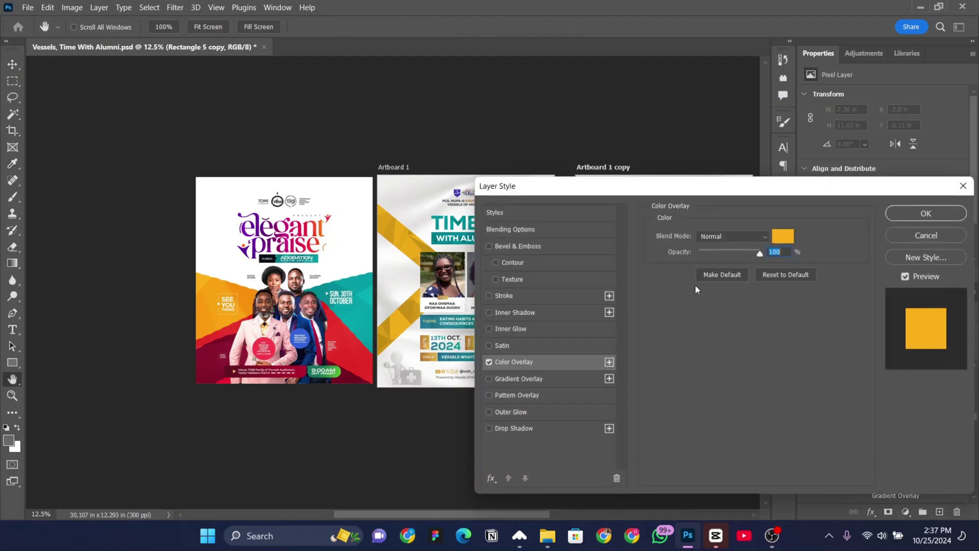
{"action": "left_click", "coordinate": [783, 234]}
{"action": "left_click", "coordinate": [250, 292]}
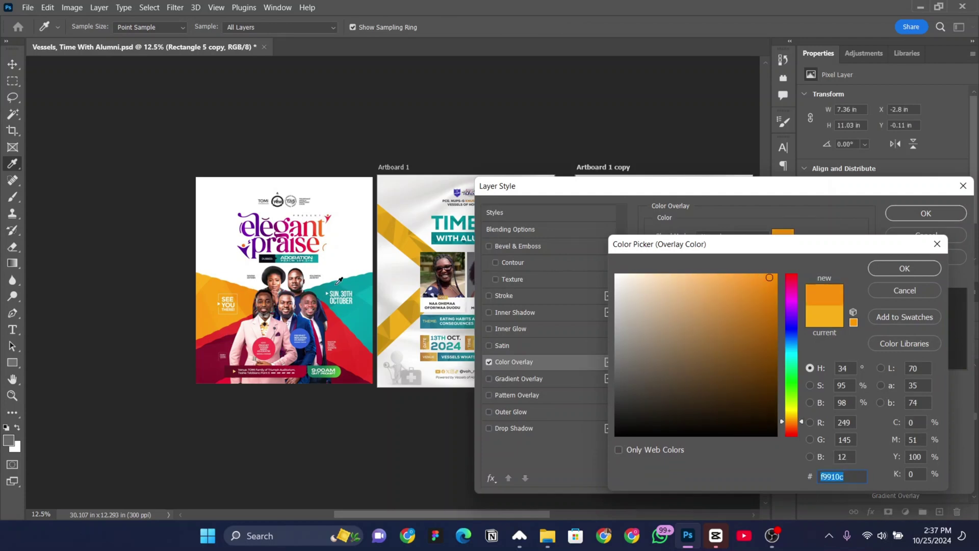
{"action": "left_click", "coordinate": [333, 283]}
{"action": "left_click", "coordinate": [904, 268]}
{"action": "left_click", "coordinate": [926, 213]}
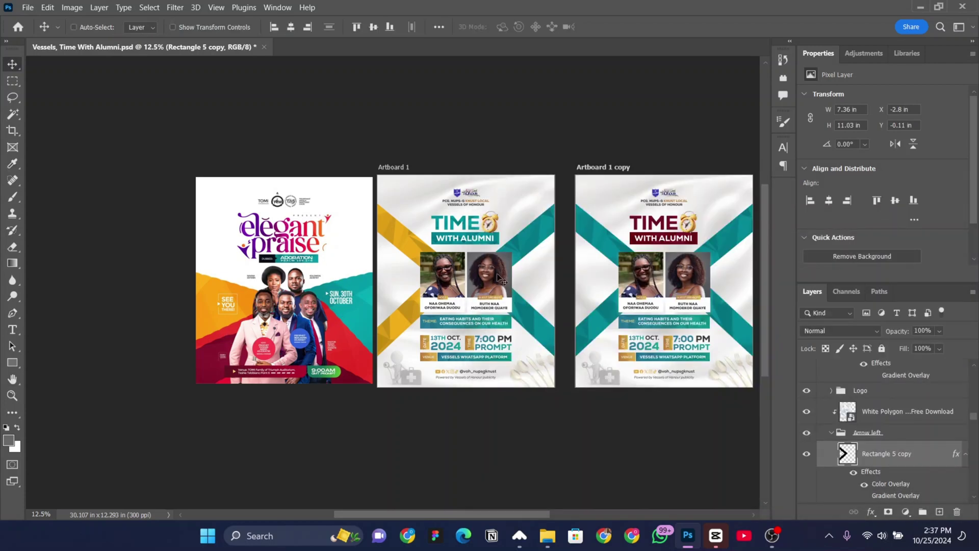
Step: Change the Color Overlay of "Rectangle 5 copy" in Artboard 1 copy's Arrow right group to the red sampled from the Elegant Praise flyer
{"action": "scroll", "coordinate": [694, 275], "scroll_direction": "down", "scroll_amount": 1}
{"action": "right_click", "coordinate": [729, 231]}
{"action": "key", "text": "Escape"}
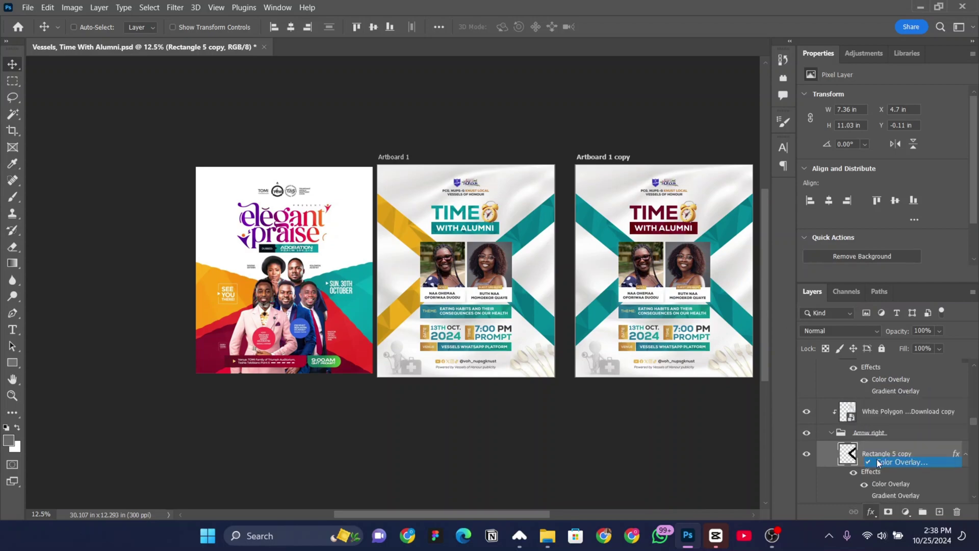
{"action": "double_click", "coordinate": [881, 484]}
{"action": "left_click", "coordinate": [782, 234]}
{"action": "left_click", "coordinate": [333, 312]}
{"action": "key", "text": "Return"}
{"action": "key", "text": "Return"}
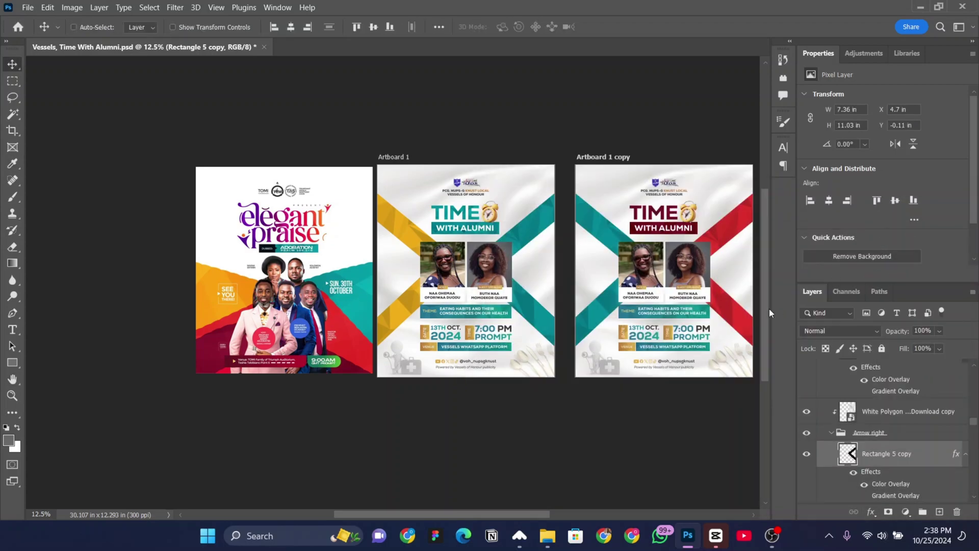
{"action": "key", "text": "v"}
{"action": "scroll", "coordinate": [687, 298], "scroll_direction": "up", "scroll_amount": 1}
{"action": "left_click_drag", "start_coordinate": [702, 297], "coordinate": [687, 297]}
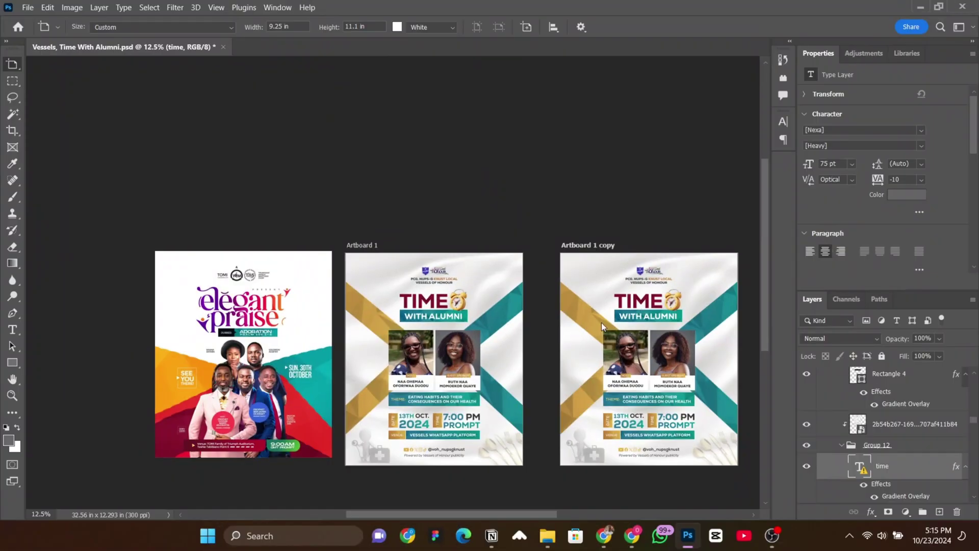
{"action": "scroll", "coordinate": [601, 323], "scroll_direction": "down", "scroll_amount": 1}
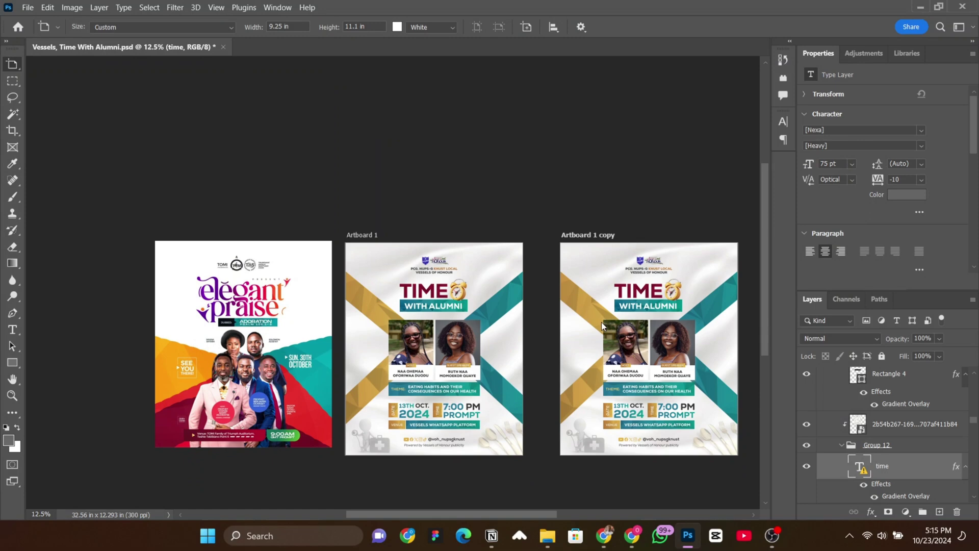
{"action": "scroll", "coordinate": [601, 323], "scroll_direction": "down", "scroll_amount": 2}
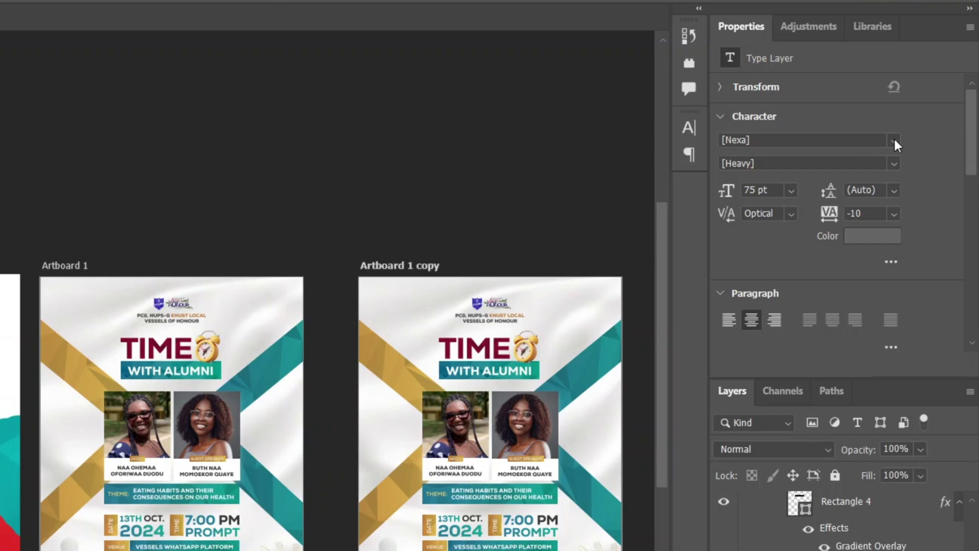
Step: Browse the font list for the TIME text on Artboard 1 copy and mark Roboto as a favorite
{"action": "left_click", "coordinate": [894, 142]}
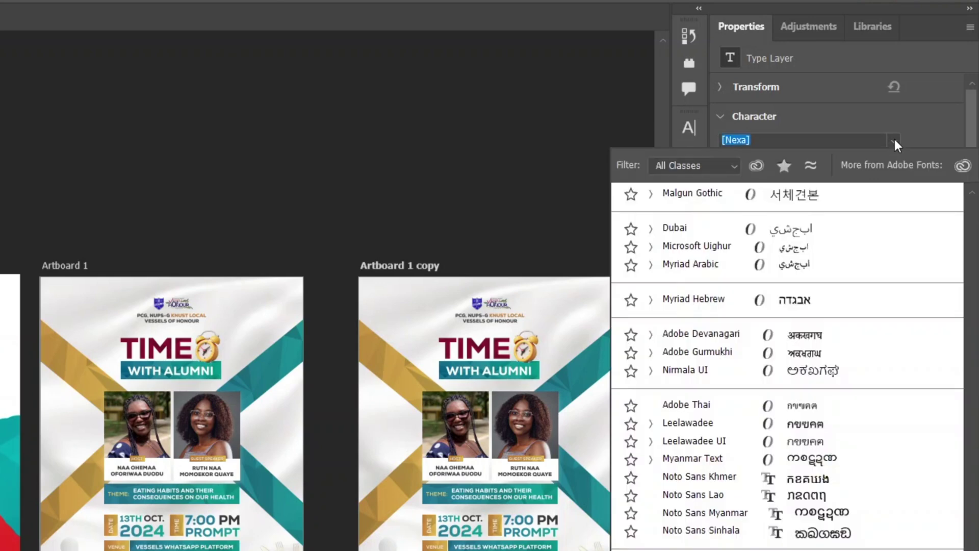
{"action": "scroll", "coordinate": [832, 226], "scroll_direction": "up", "scroll_amount": 4}
{"action": "scroll", "coordinate": [810, 243], "scroll_direction": "up", "scroll_amount": 10}
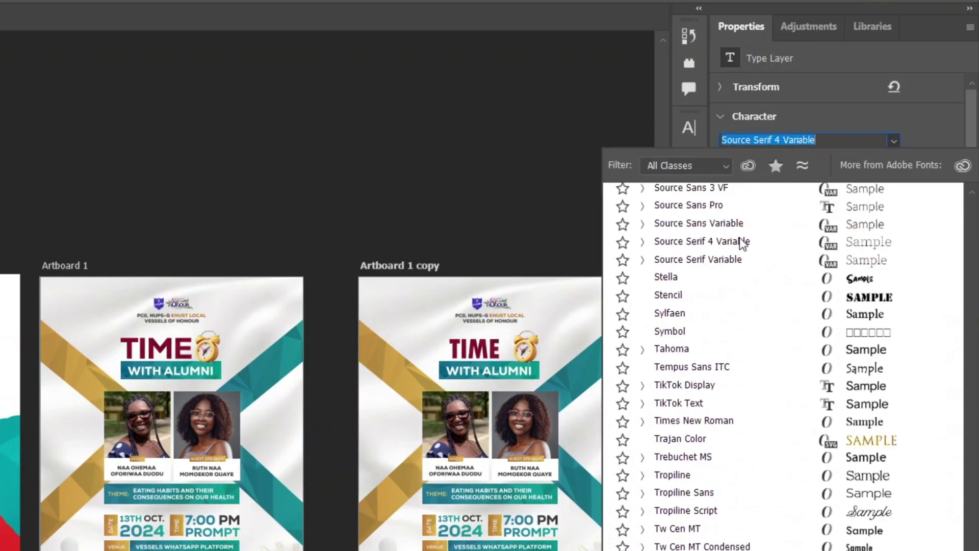
{"action": "scroll", "coordinate": [741, 245], "scroll_direction": "up", "scroll_amount": 6}
{"action": "scroll", "coordinate": [736, 246], "scroll_direction": "up", "scroll_amount": 2}
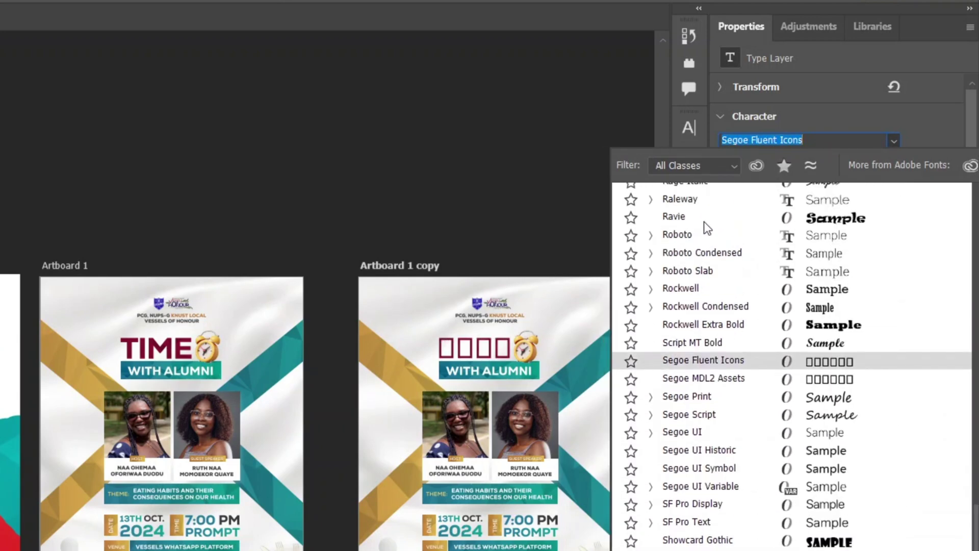
{"action": "left_click", "coordinate": [713, 165]}
{"action": "left_click", "coordinate": [709, 167]}
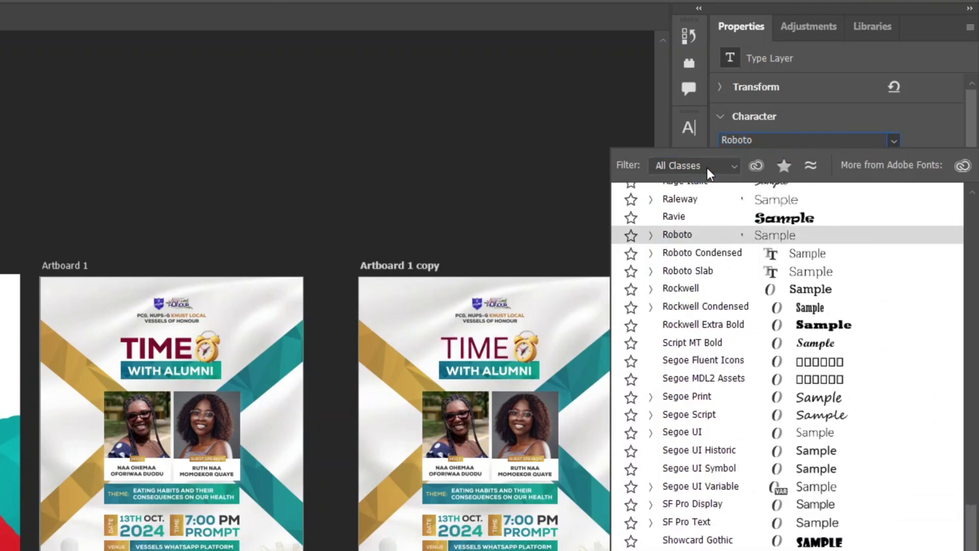
{"action": "scroll", "coordinate": [689, 233], "scroll_direction": "up", "scroll_amount": 2}
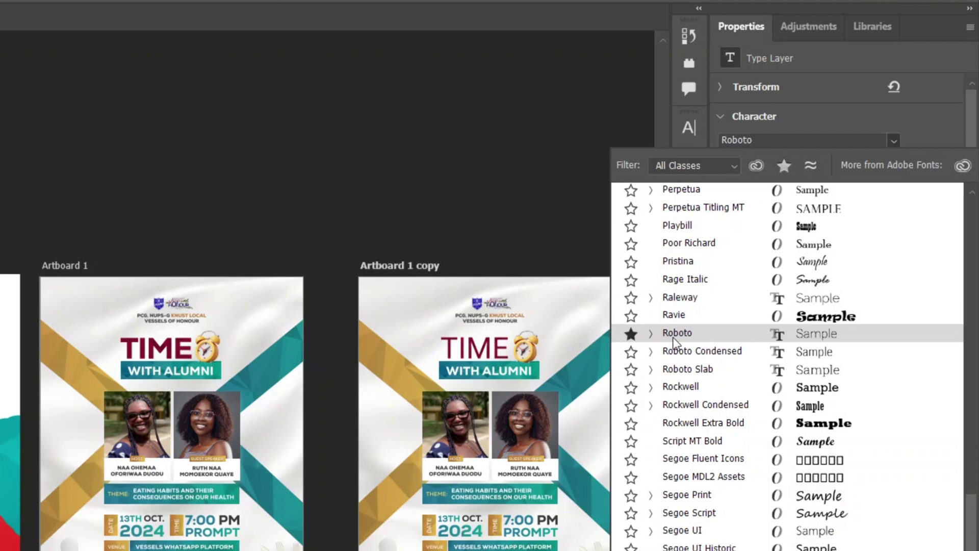
Step: Try the Rage Italic font on the TIME text of Artboard 1 copy and undo the font change
{"action": "scroll", "coordinate": [676, 343], "scroll_direction": "up", "scroll_amount": 2}
{"action": "scroll", "coordinate": [680, 296], "scroll_direction": "up", "scroll_amount": 2}
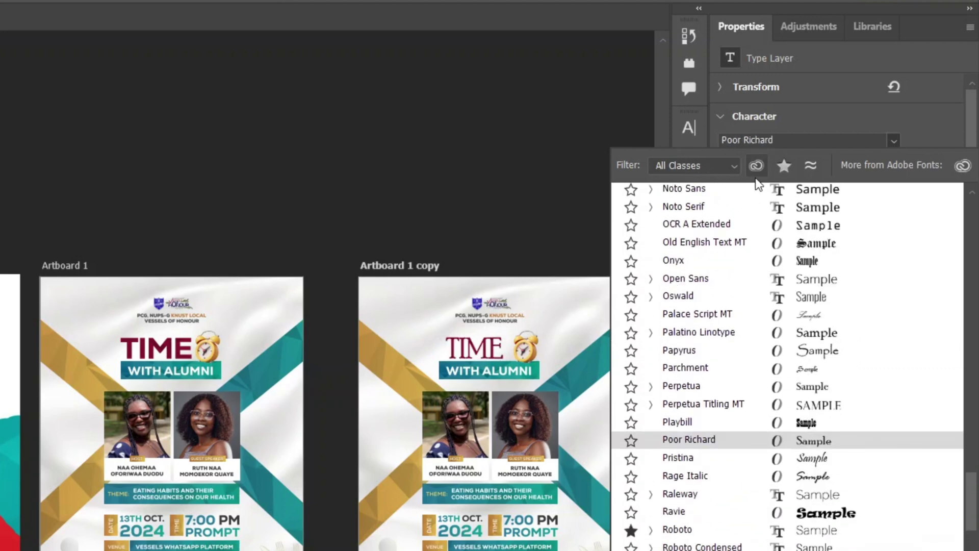
{"action": "scroll", "coordinate": [668, 319], "scroll_direction": "down", "scroll_amount": 3}
{"action": "left_click", "coordinate": [686, 350]}
{"action": "scroll", "coordinate": [721, 393], "scroll_direction": "down", "scroll_amount": 8}
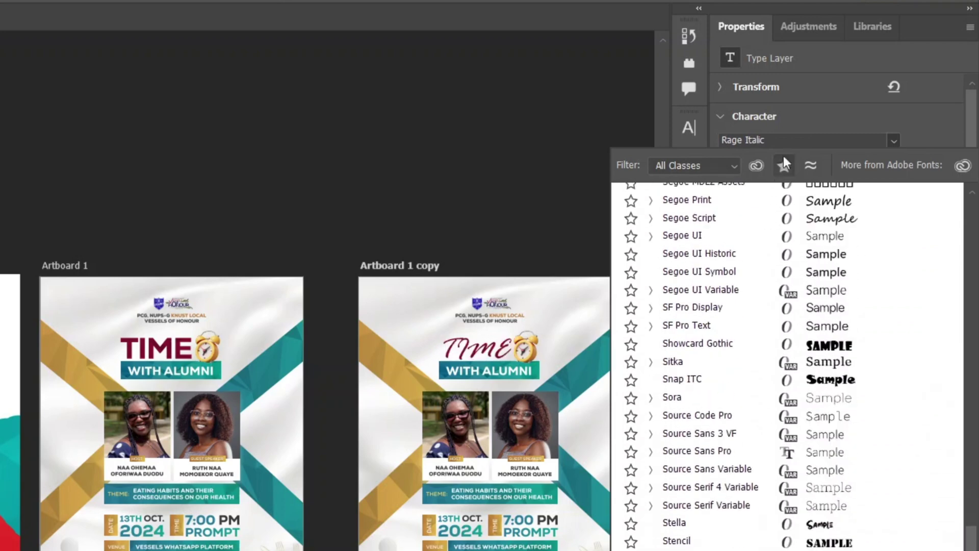
{"action": "left_click", "coordinate": [779, 132]}
{"action": "key", "text": "ctrl+z"}
Step: Search the fonts for "mon" and set the TIME text on Artboard 1 copy to Montserrat SemiBold
{"action": "left_click", "coordinate": [766, 140]}
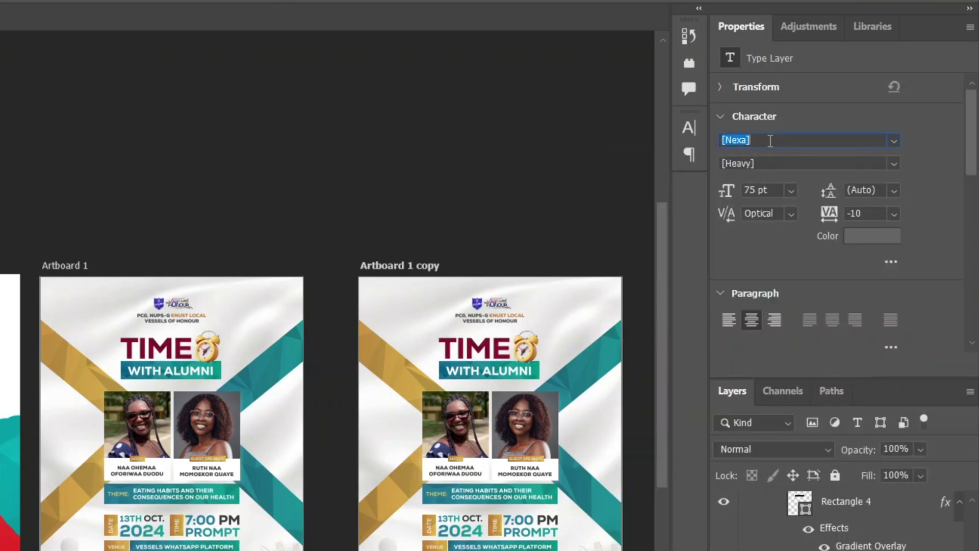
{"action": "type", "text": "mon"}
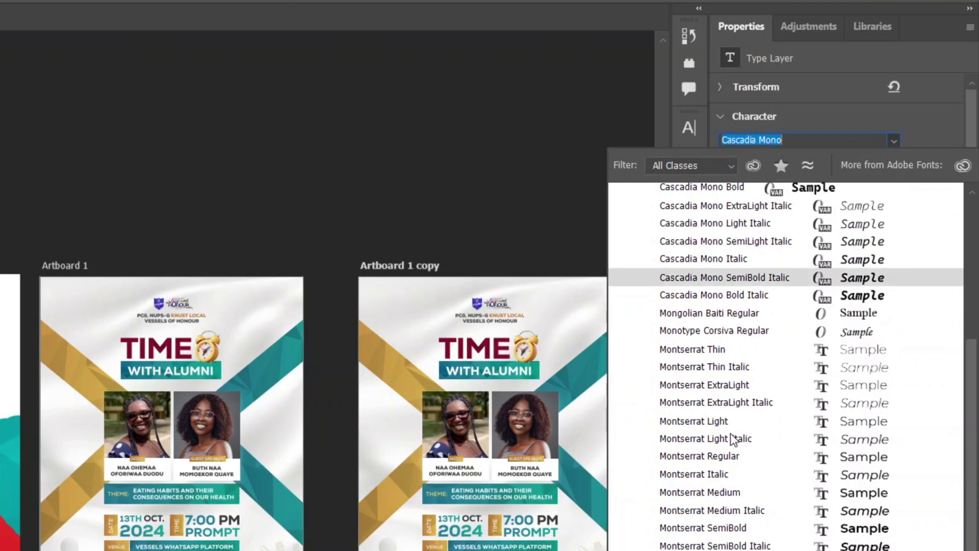
{"action": "scroll", "coordinate": [722, 415], "scroll_direction": "up", "scroll_amount": 3}
{"action": "scroll", "coordinate": [734, 418], "scroll_direction": "down", "scroll_amount": 1}
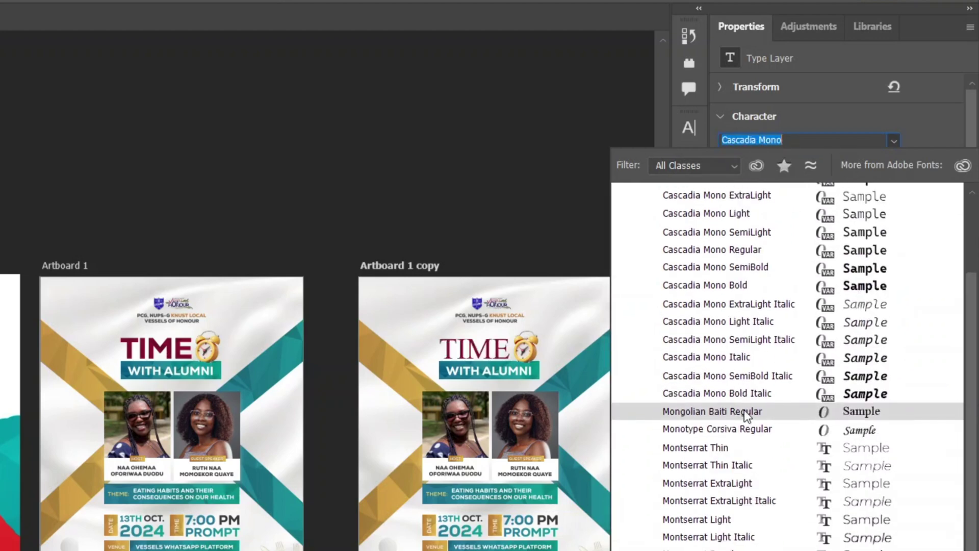
{"action": "scroll", "coordinate": [746, 443], "scroll_direction": "down", "scroll_amount": 2}
{"action": "left_click", "coordinate": [724, 481]}
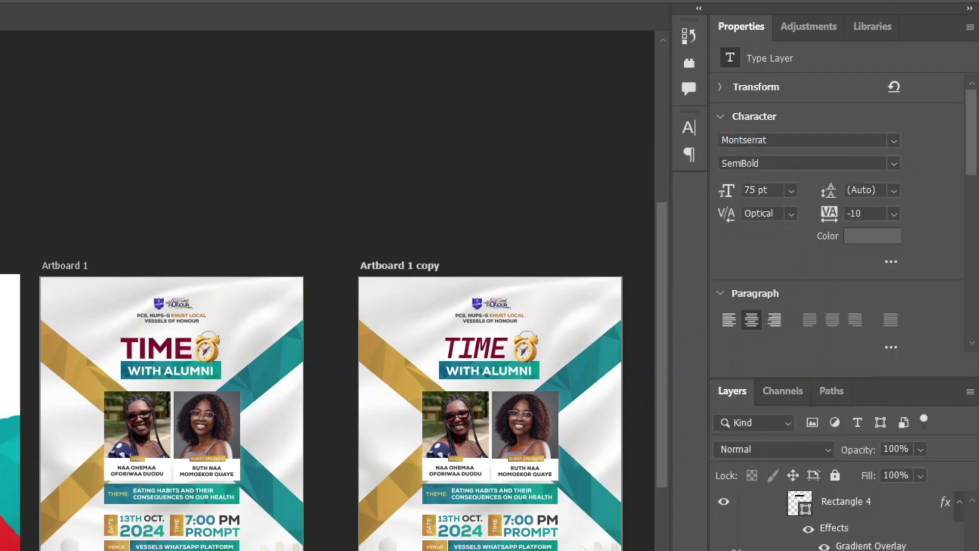
Step: Mark Montserrat, Arial and Baskerville Old Face as favorite fonts and filter the font list to favorites
{"action": "left_click", "coordinate": [892, 141]}
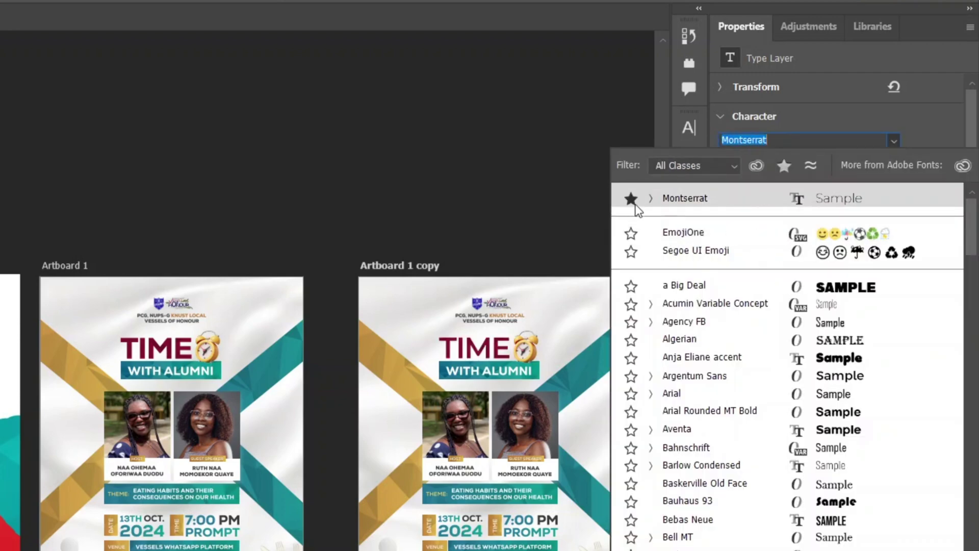
{"action": "key", "text": "Return"}
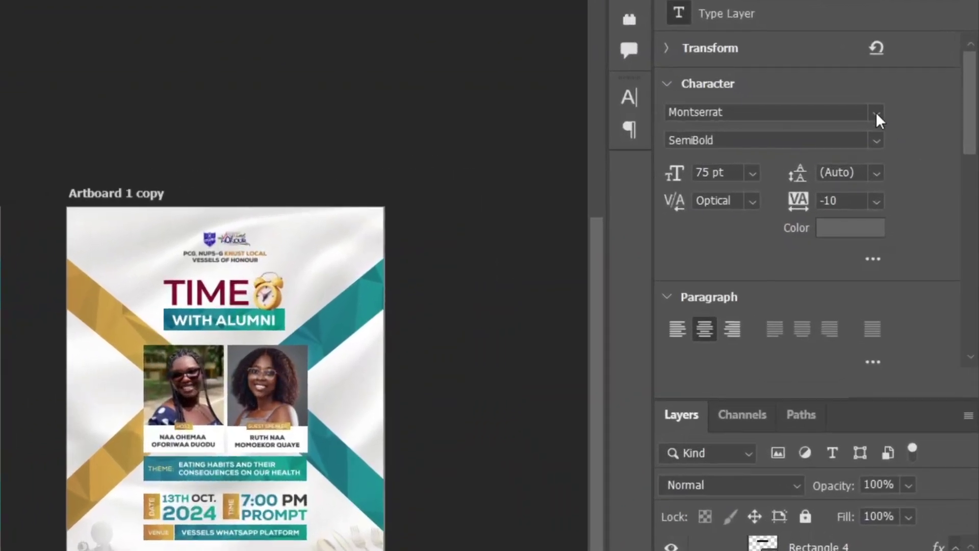
{"action": "left_click", "coordinate": [921, 130]}
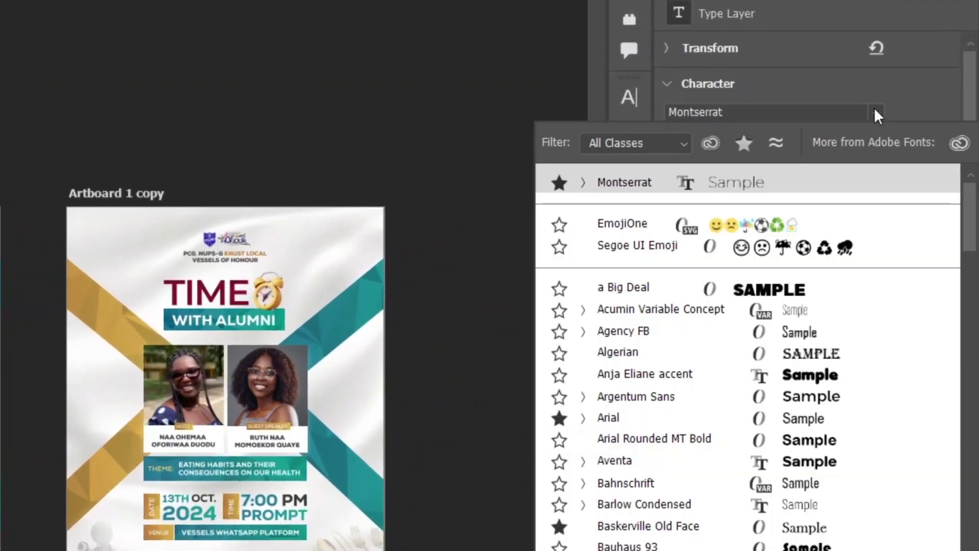
{"action": "left_click", "coordinate": [740, 147]}
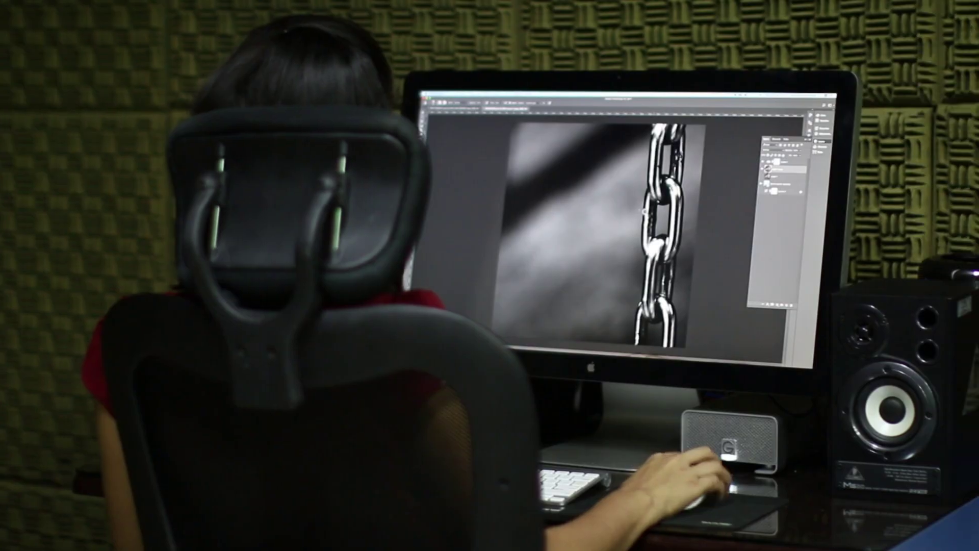
{"action": "scroll", "coordinate": [644, 211], "scroll_direction": "up", "scroll_amount": 5}
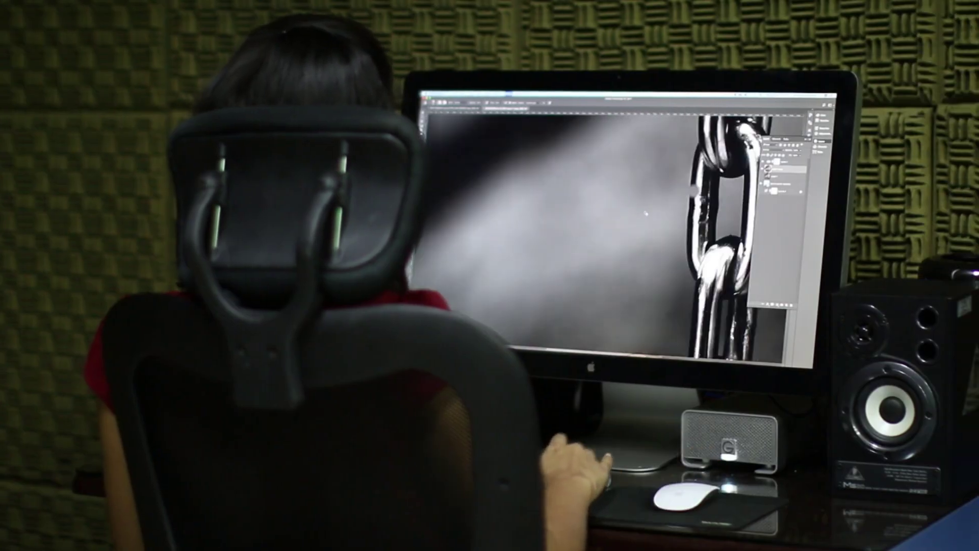
{"action": "scroll", "coordinate": [589, 229], "scroll_direction": "down", "scroll_amount": 5}
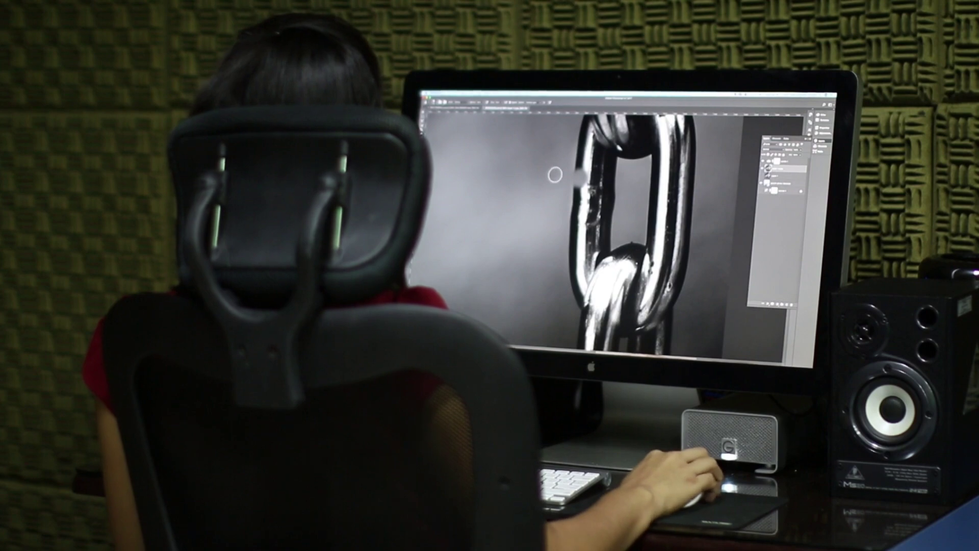
{"action": "left_click_drag", "start_coordinate": [567, 172], "coordinate": [644, 175]}
{"action": "left_click", "coordinate": [780, 169]}
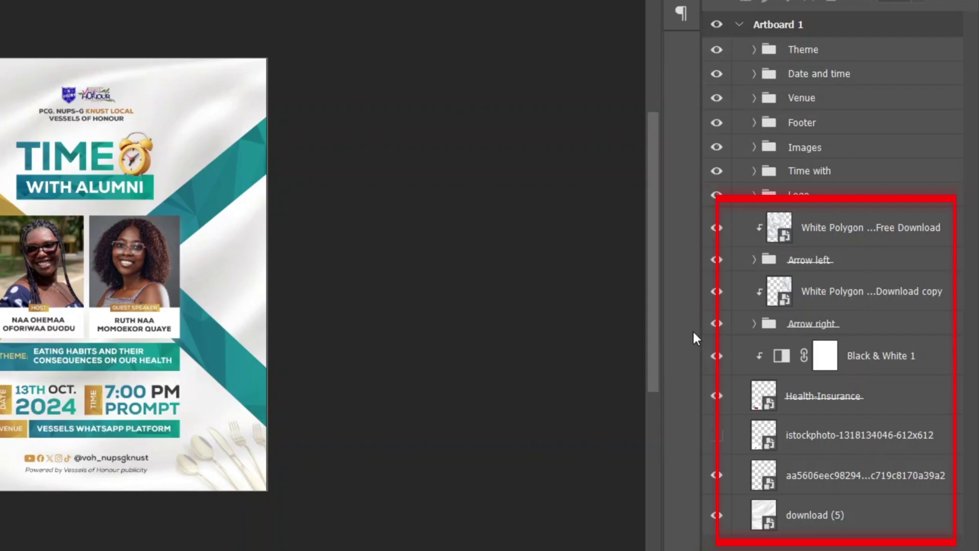
Step: Group the ungrouped layers below the Logo group on Artboard 1, from download (5) to White Polygon ...Free Download, and name the group Background
{"action": "left_click", "coordinate": [873, 524]}
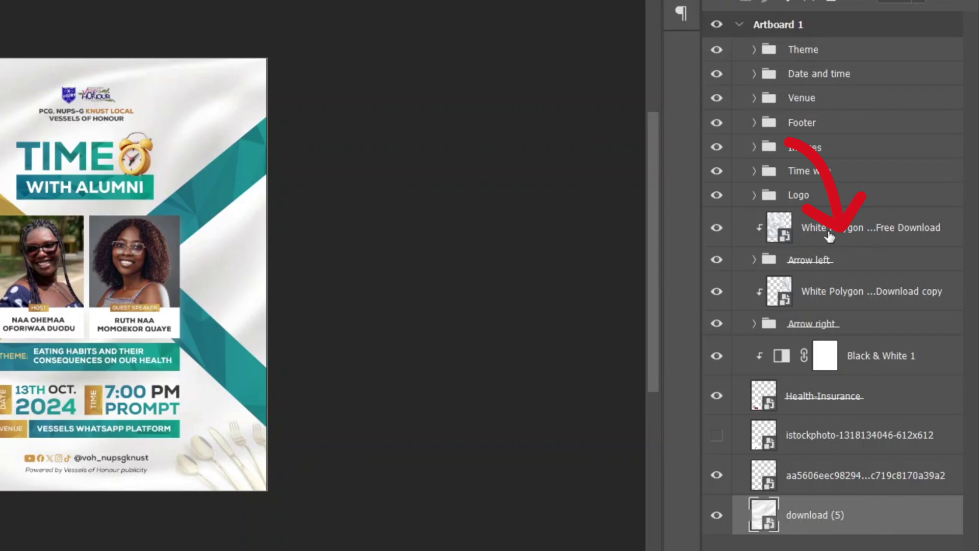
{"action": "key", "text": "shift"}
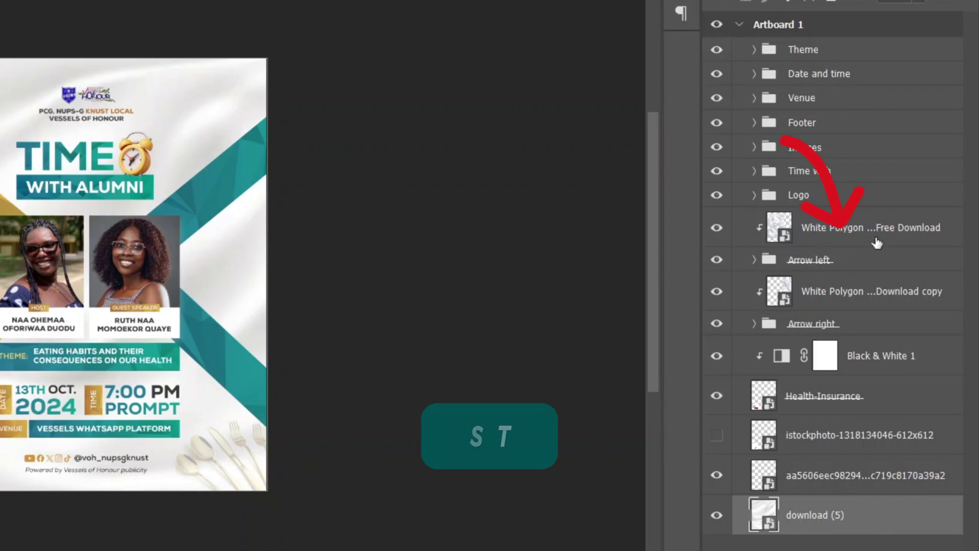
{"action": "left_click", "coordinate": [874, 239], "text": "shift"}
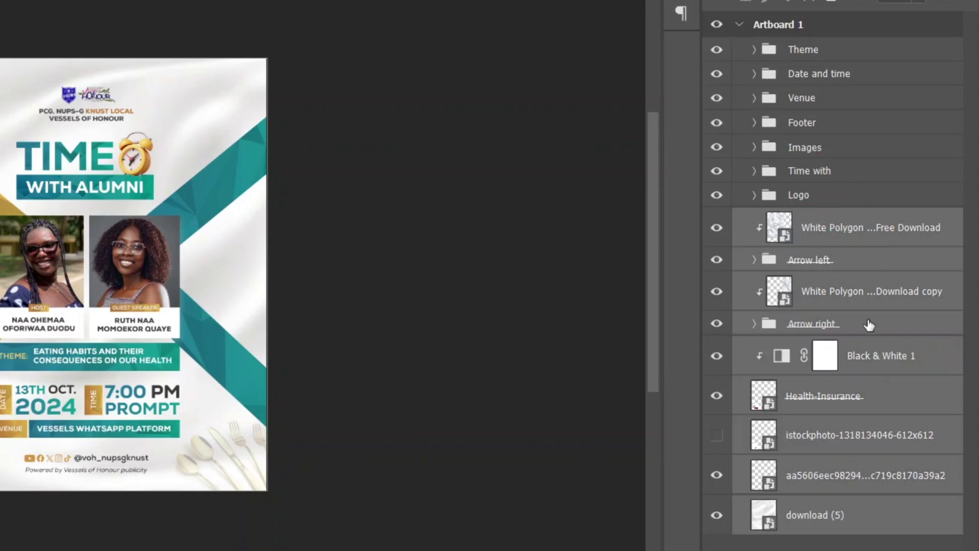
{"action": "key", "text": "ctrl+g"}
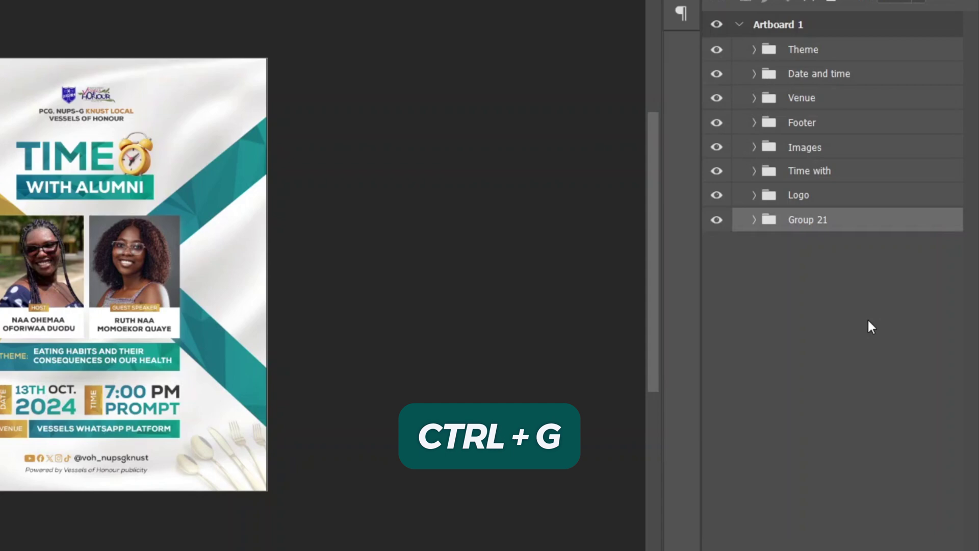
{"action": "double_click", "coordinate": [811, 220]}
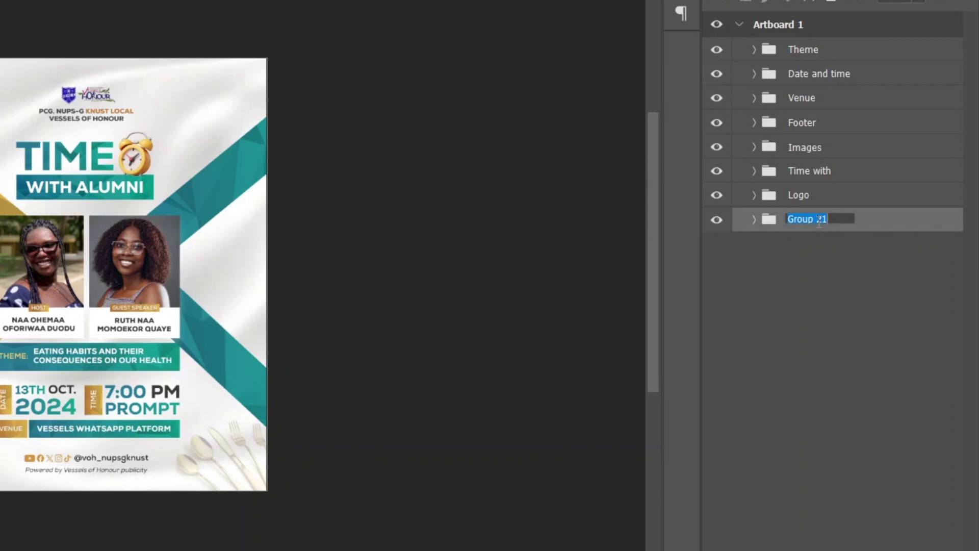
{"action": "type", "text": "Backroundg"}
{"action": "key", "text": "Return"}
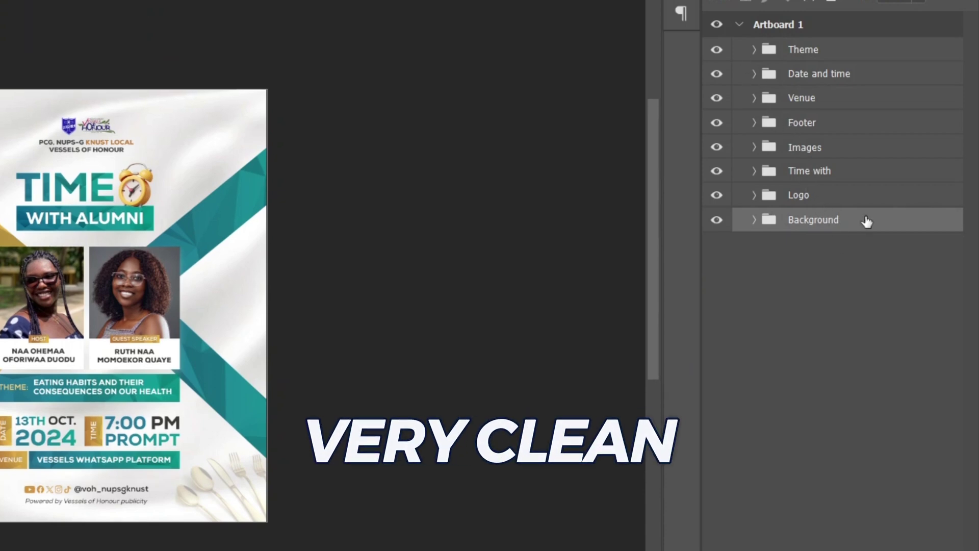
Step: Inspect the contents of the Theme group, locate the TIME text's layer from the canvas, and collapse the Time with and Theme groups
{"action": "left_click", "coordinate": [754, 49]}
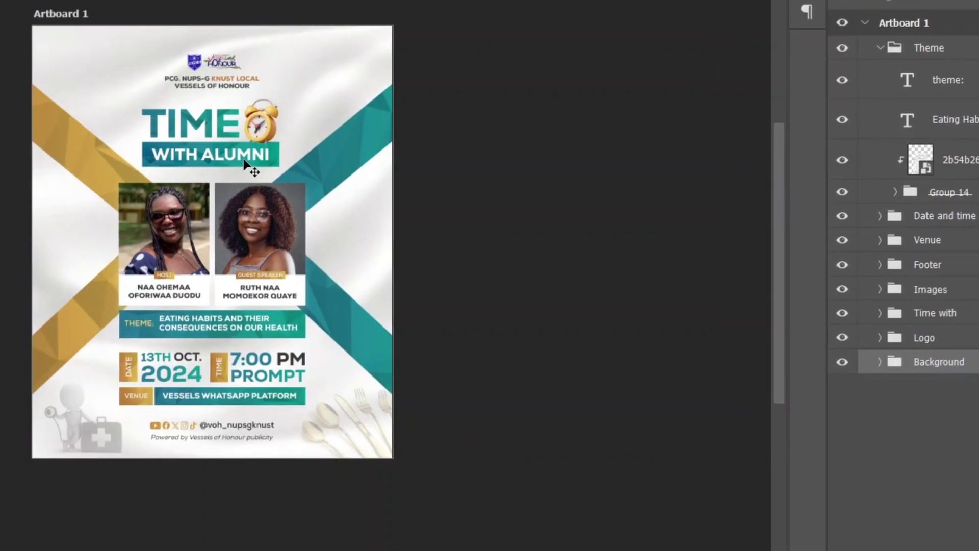
{"action": "right_click", "coordinate": [214, 131]}
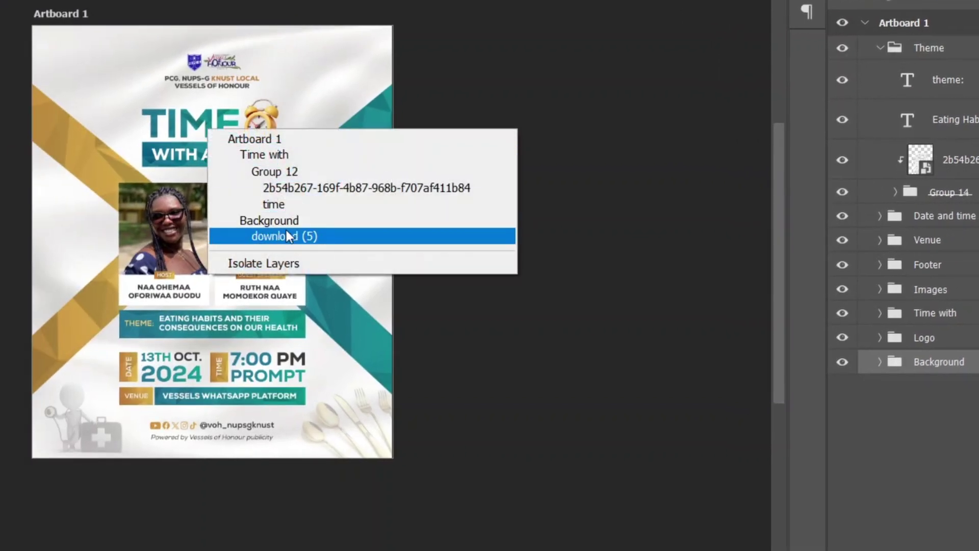
{"action": "left_click", "coordinate": [295, 205]}
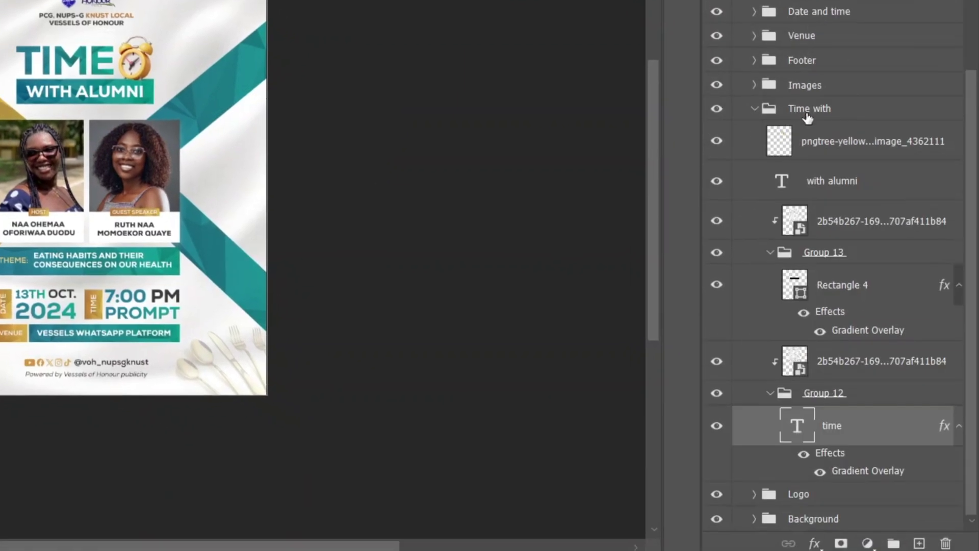
{"action": "left_click", "coordinate": [754, 108]}
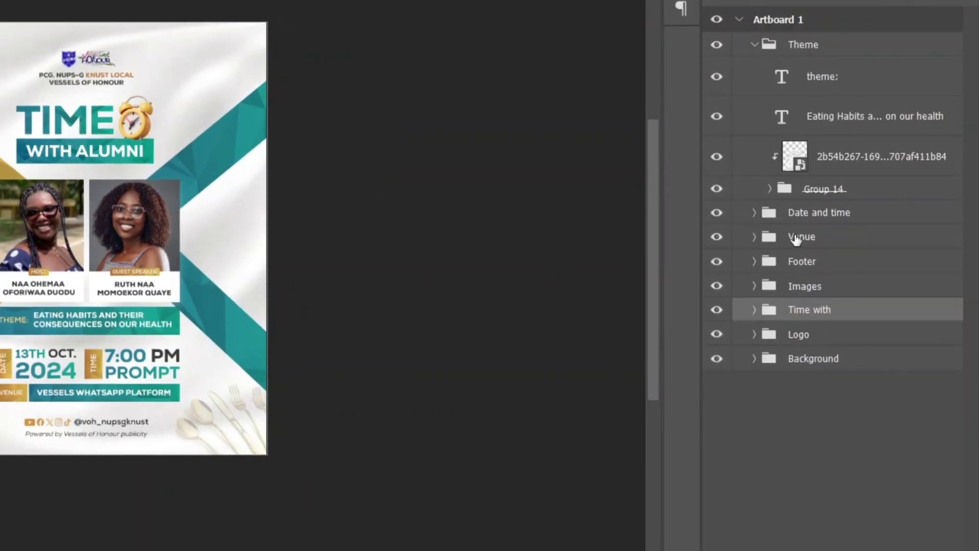
{"action": "left_click", "coordinate": [755, 45]}
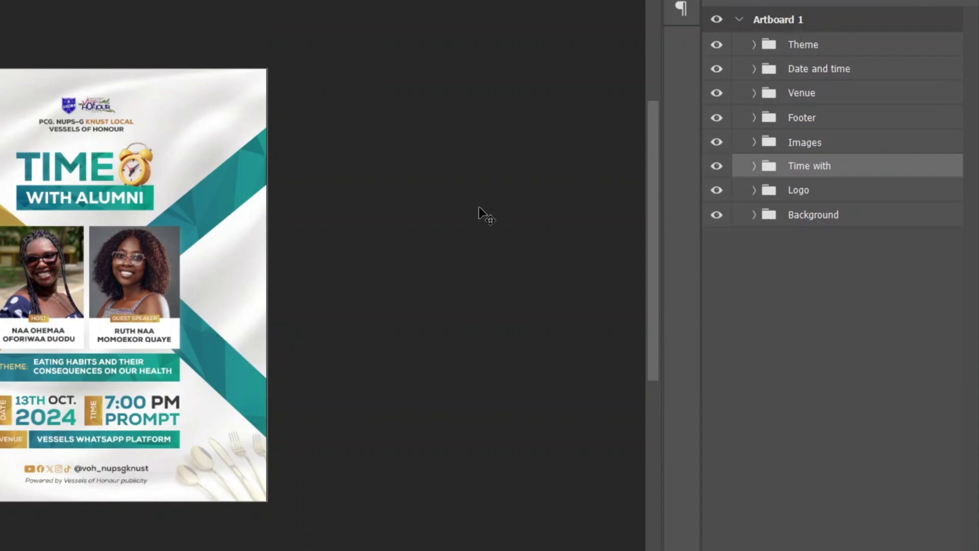
{"action": "scroll", "coordinate": [479, 207], "scroll_direction": "down", "scroll_amount": 1}
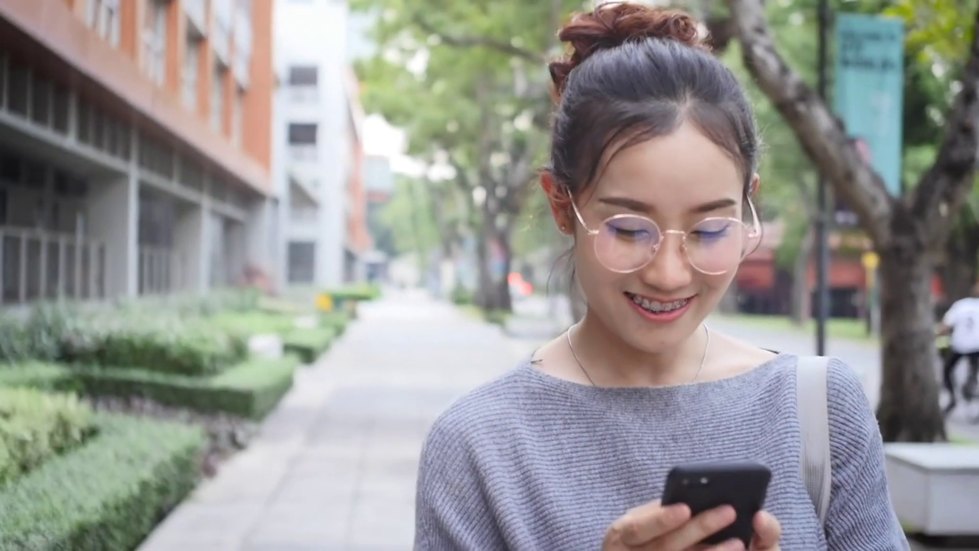